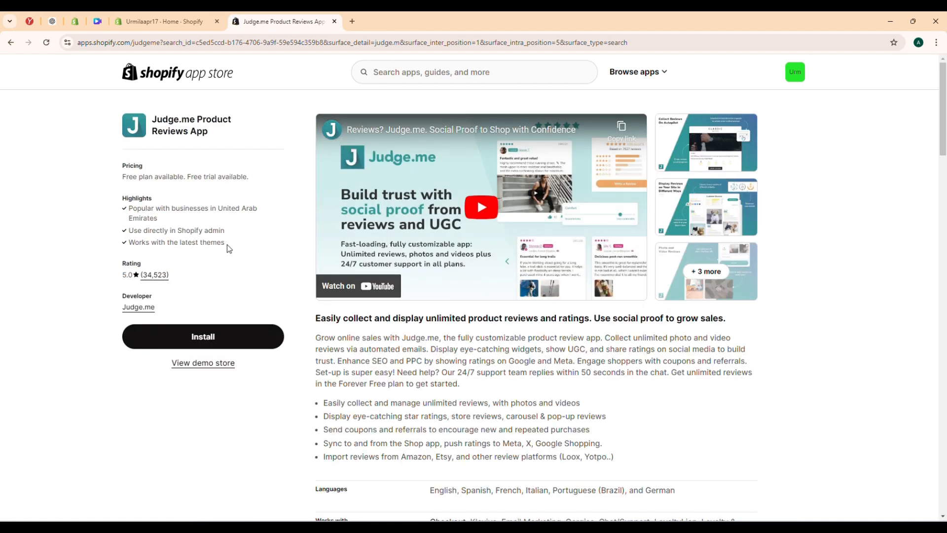
- Install the Judge.me Product Reviews app on the store and start its setup in English on the current theme
click(255, 340)
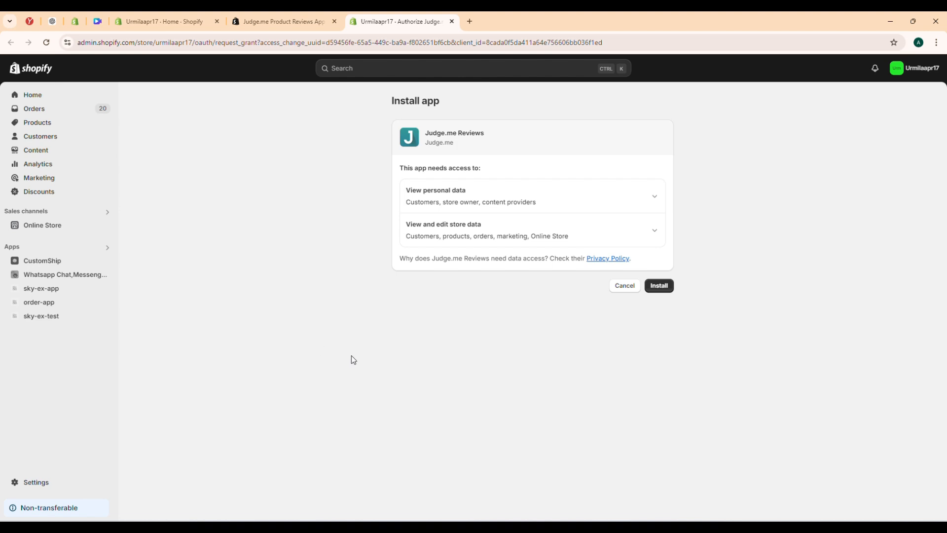
click(661, 288)
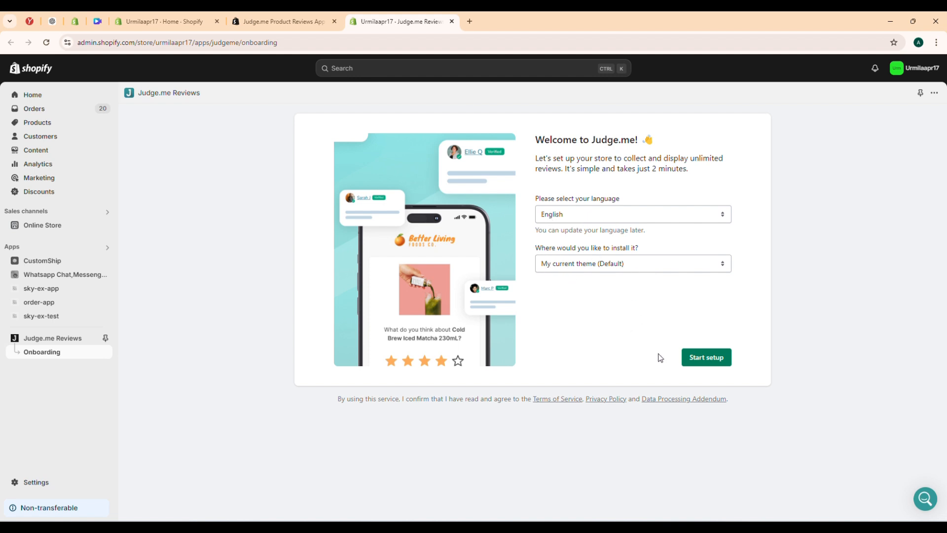
click(698, 361)
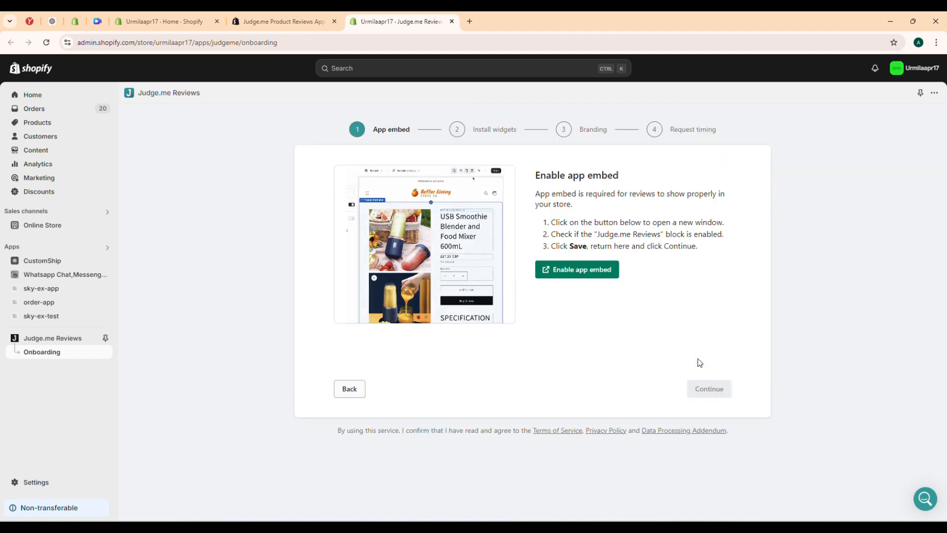
- Enable the Judge.me app embed in the live theme, save the theme, and continue the onboarding
click(575, 271)
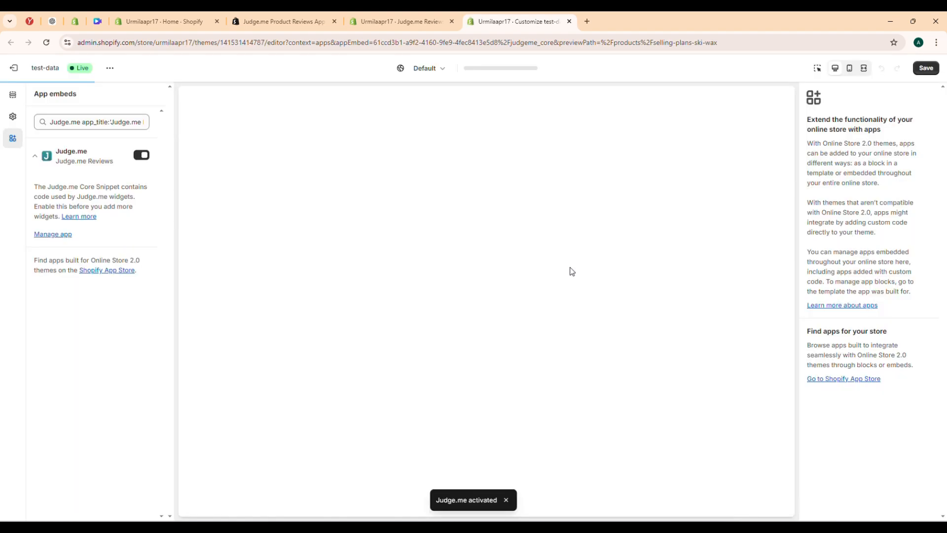
click(142, 156)
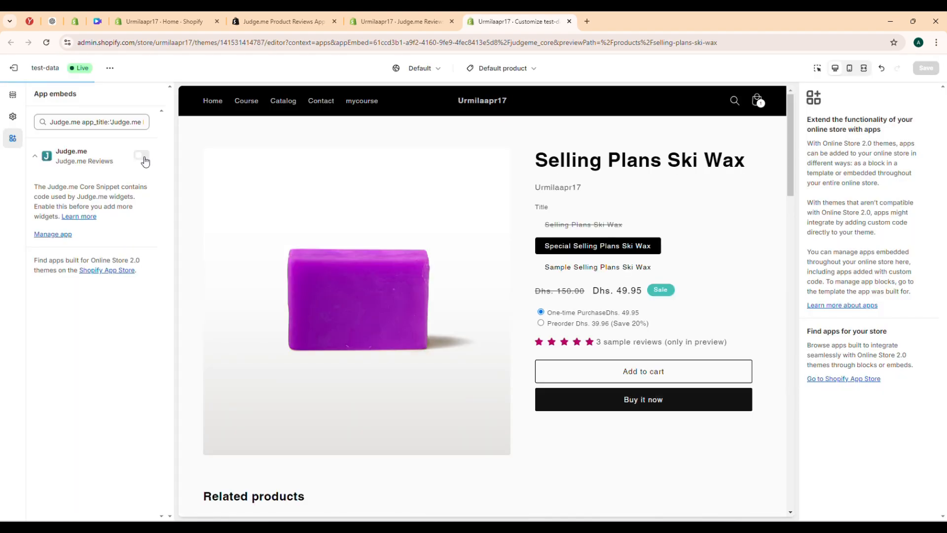
click(145, 160)
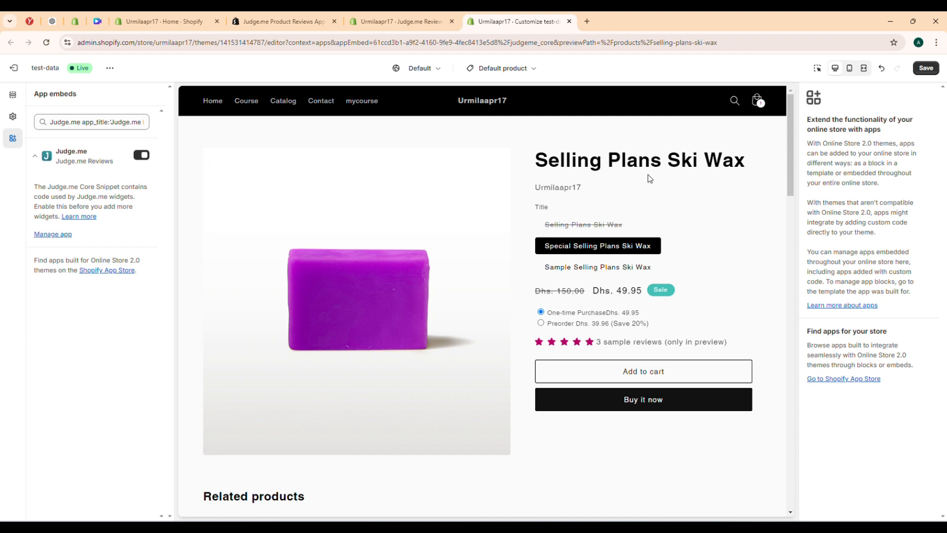
click(926, 68)
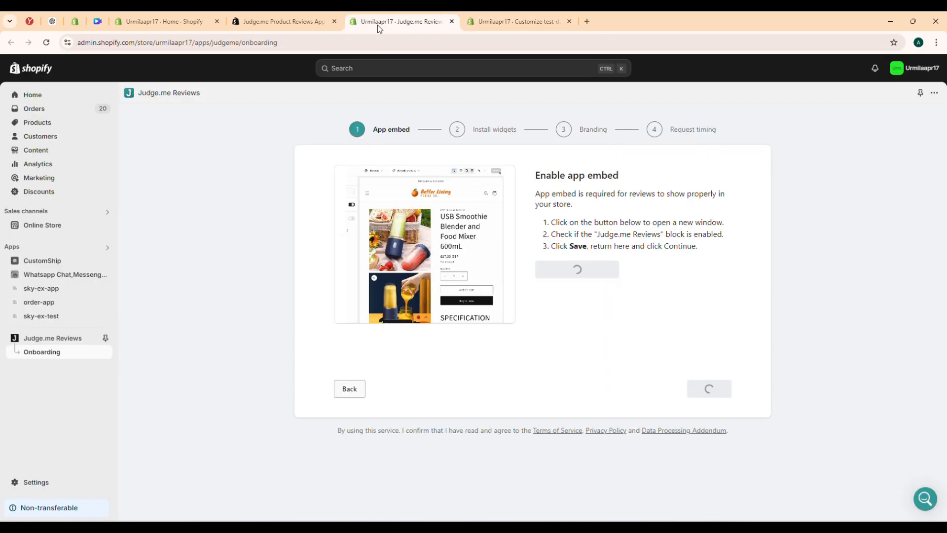
click(380, 25)
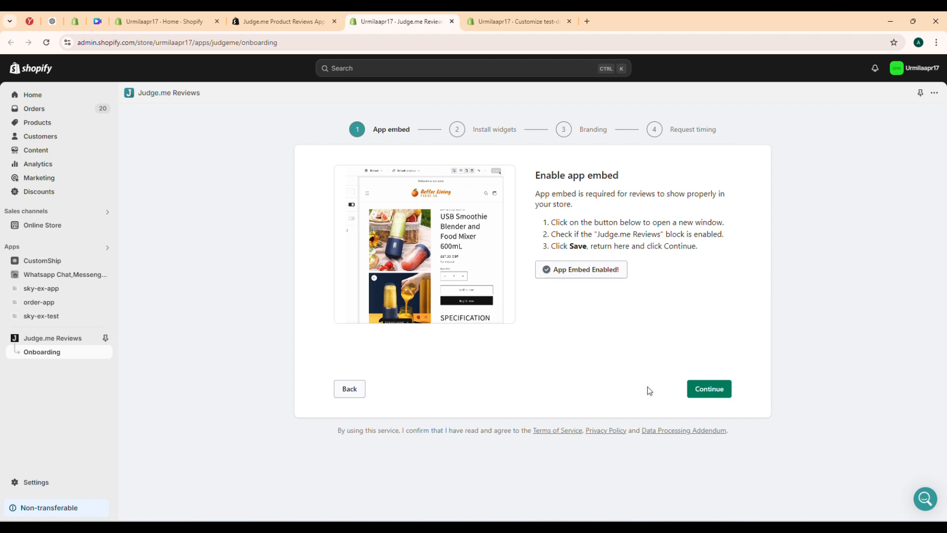
click(708, 389)
- Add the Judge.me Review Widget to the default product template through the onboarding's widget installation
click(567, 279)
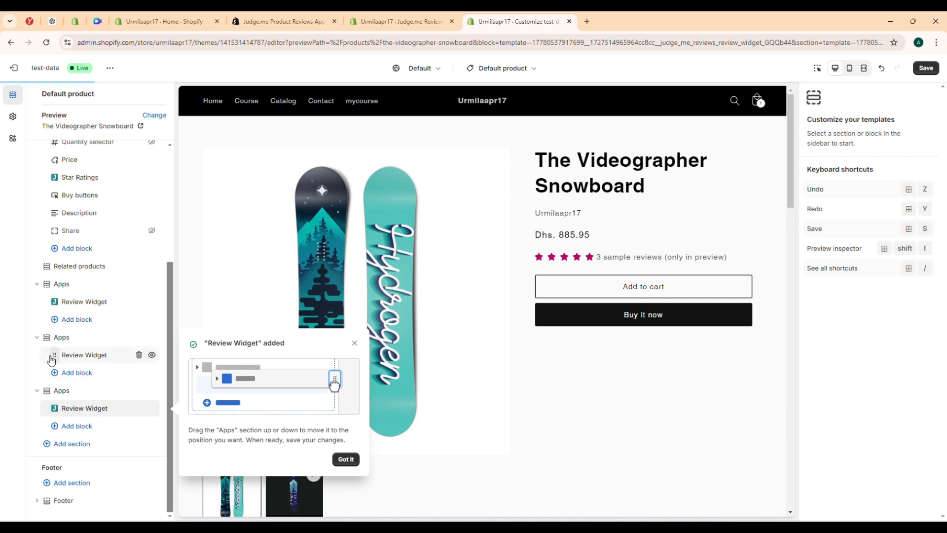
click(69, 373)
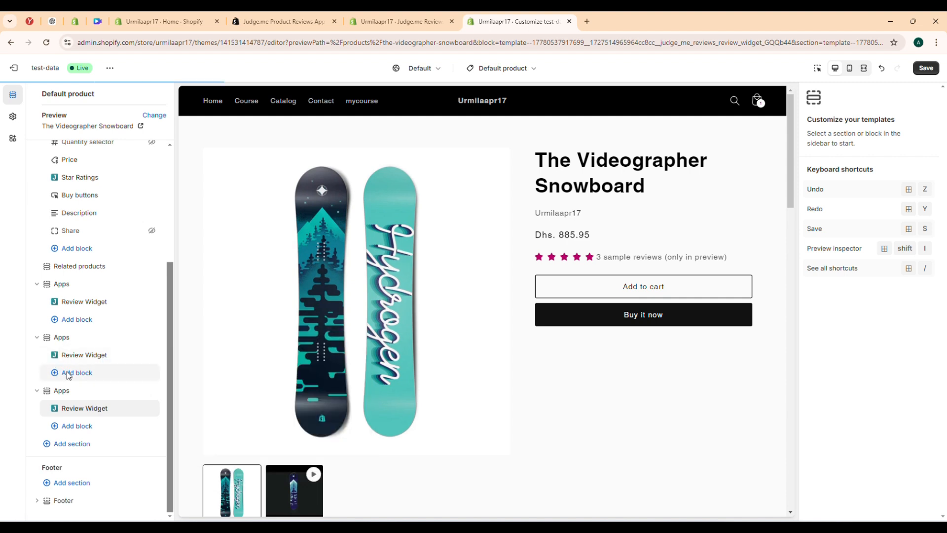
click(264, 394)
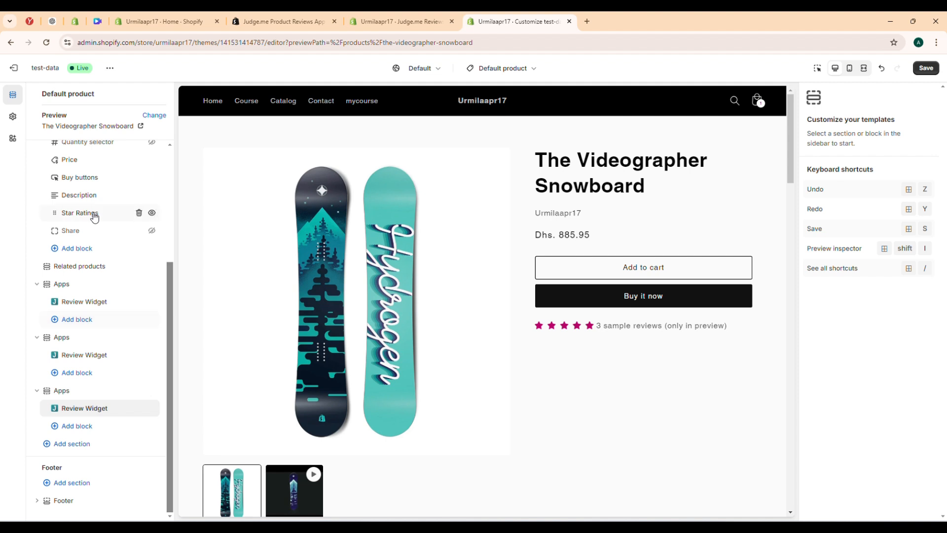
- Move the Star Ratings block directly below the product title, save the template, and continue the onboarding
drag(94, 217, 83, 262)
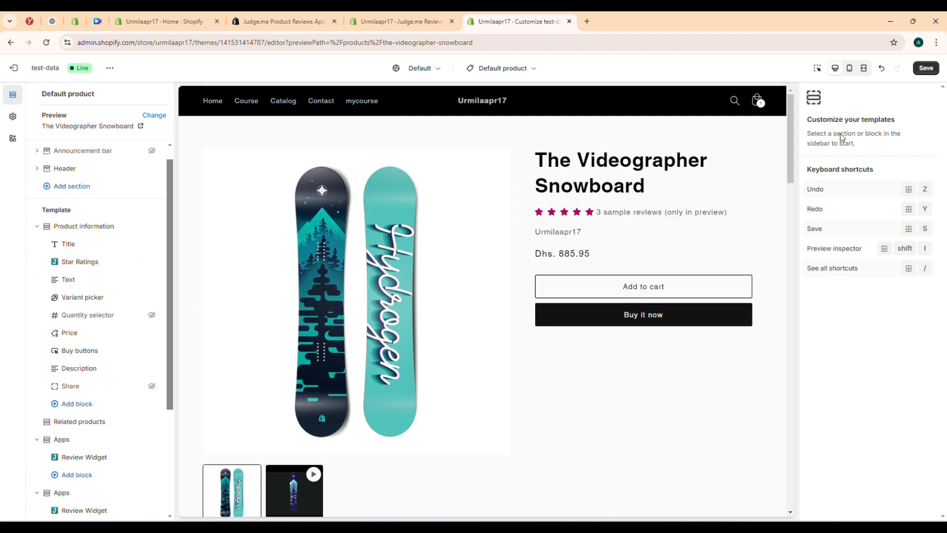
click(926, 68)
click(400, 21)
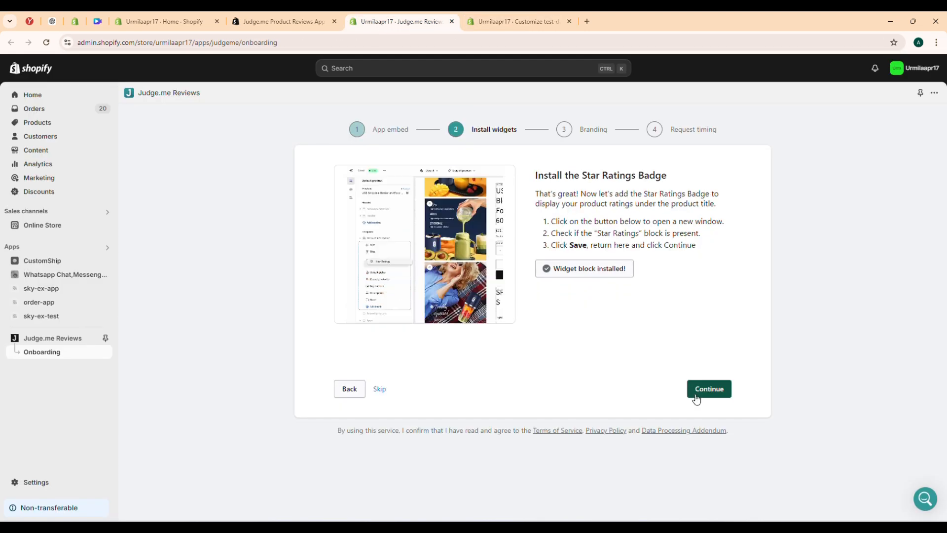
click(696, 399)
- Set the review star color to blue #00A4BC and continue past the branding setup
click(551, 246)
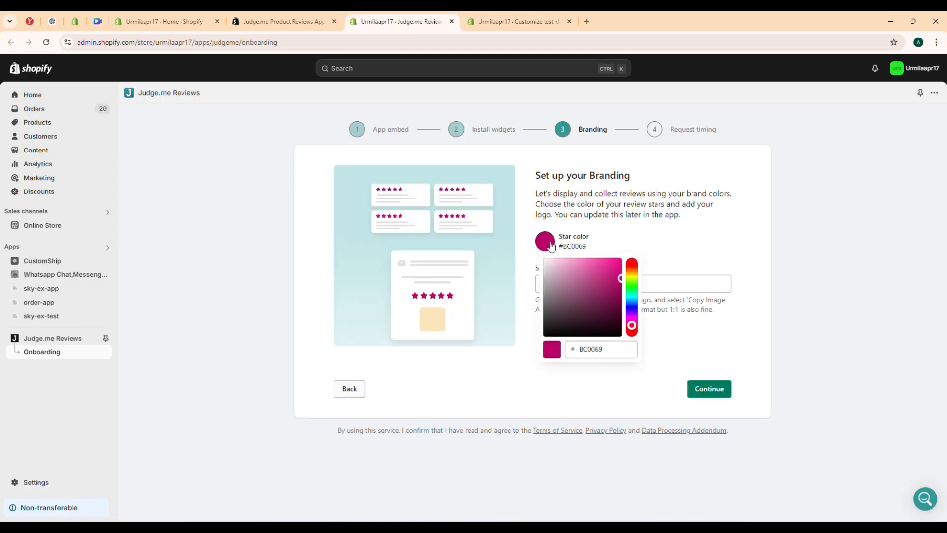
drag(631, 325, 633, 299)
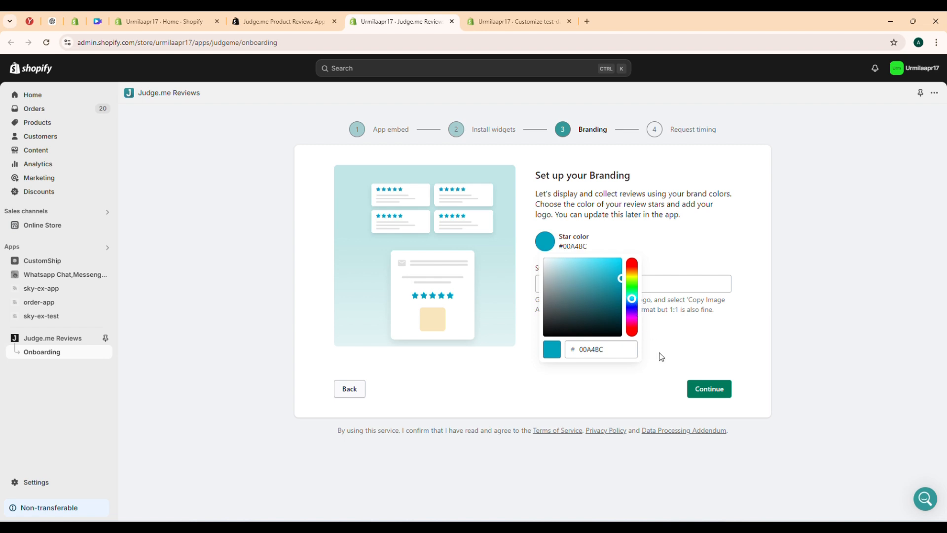
click(709, 390)
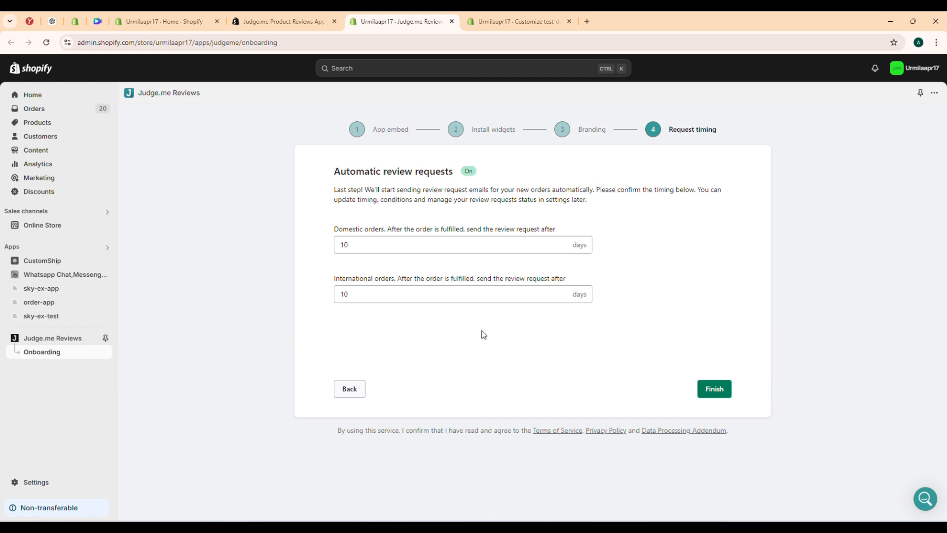
- Set automatic review requests to 14 days after fulfillment for domestic and international orders, then finish the onboarding
click(382, 246)
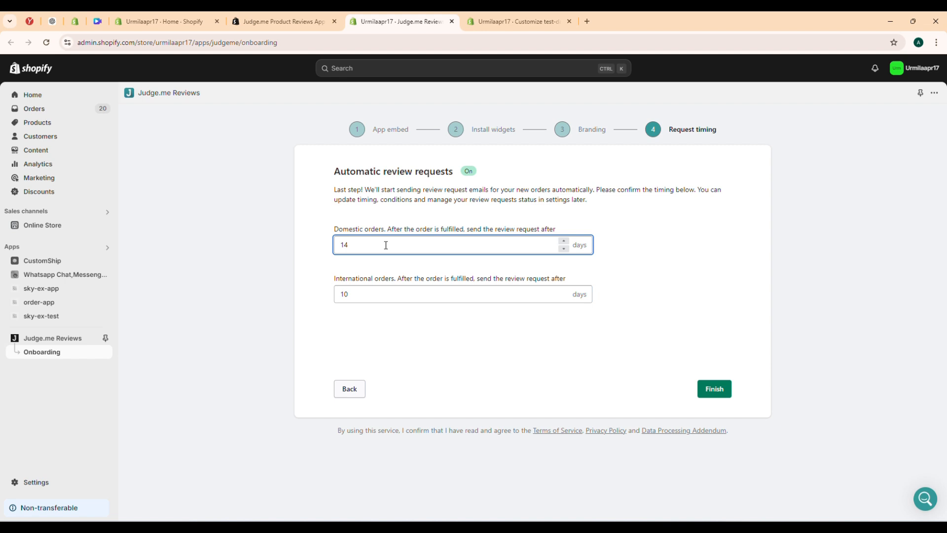
click(384, 292)
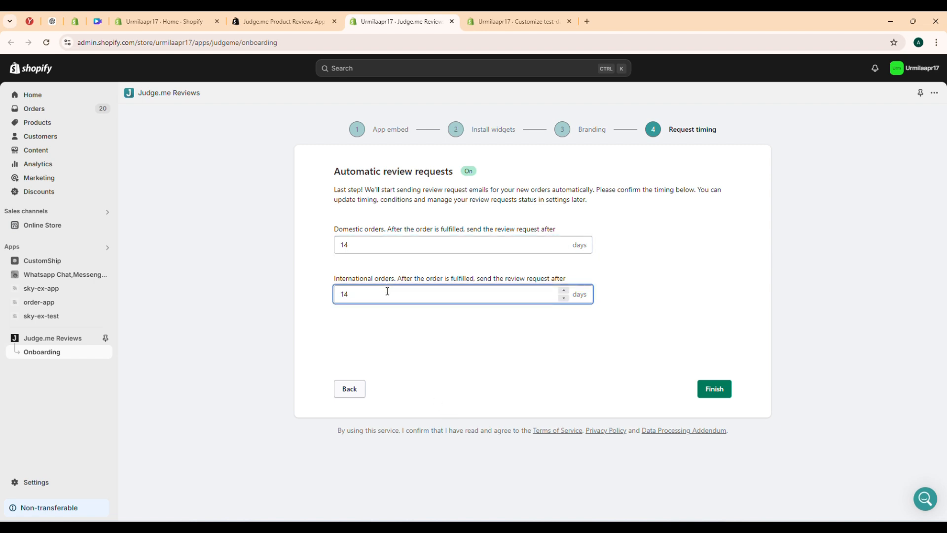
click(710, 392)
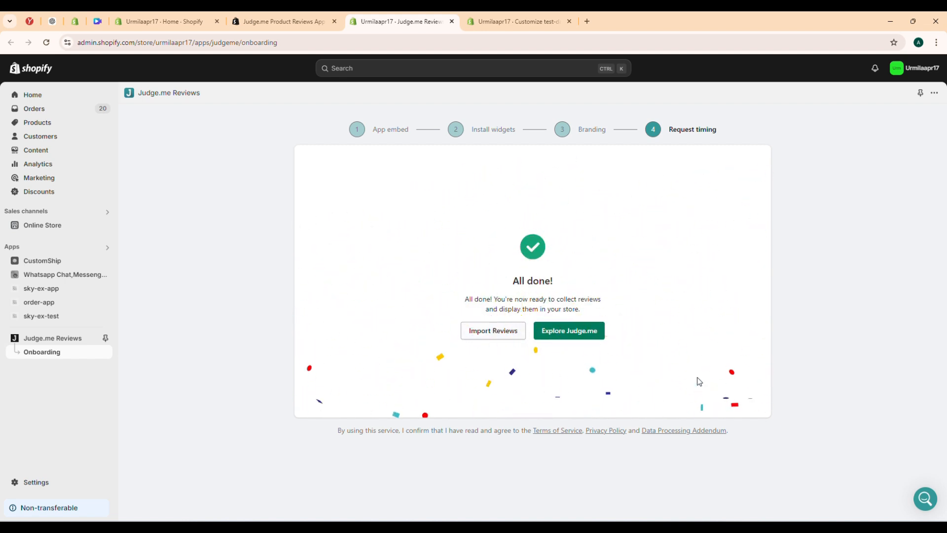
click(567, 331)
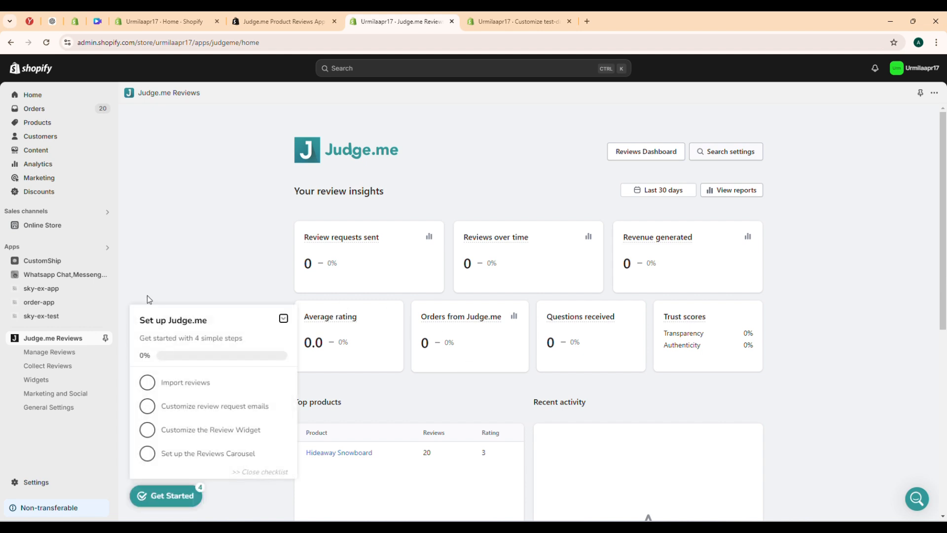
- Review the import sources for existing reviews and open the import dialog for a Judge.me format file
click(80, 352)
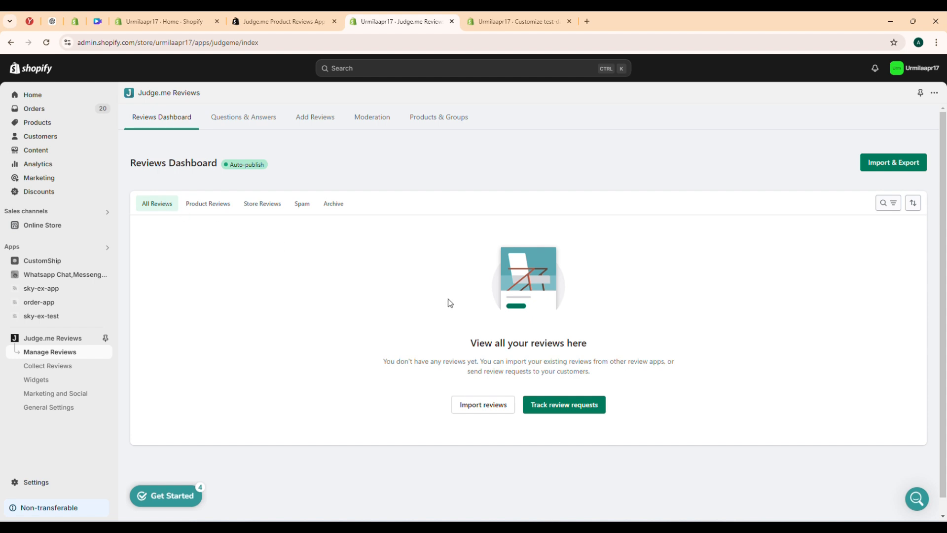
click(483, 405)
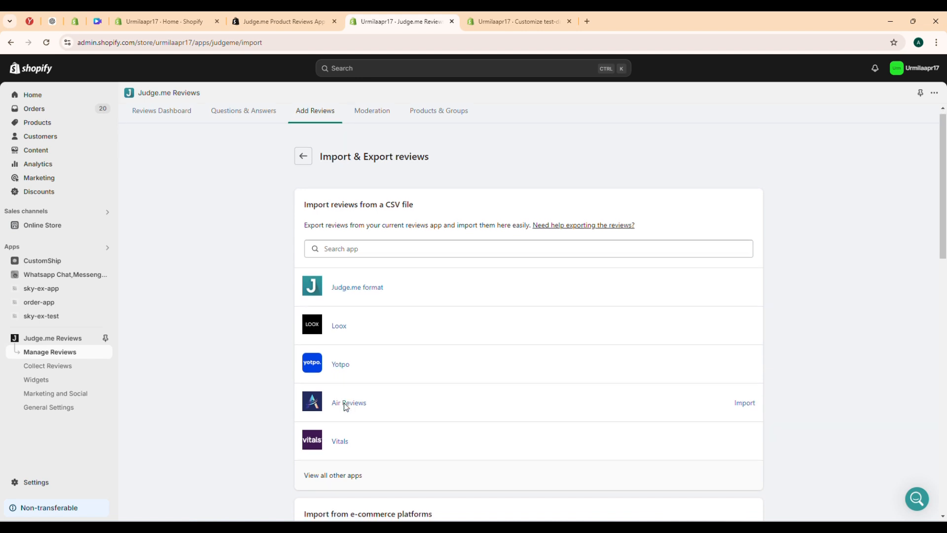
scroll(344, 406, down, 4)
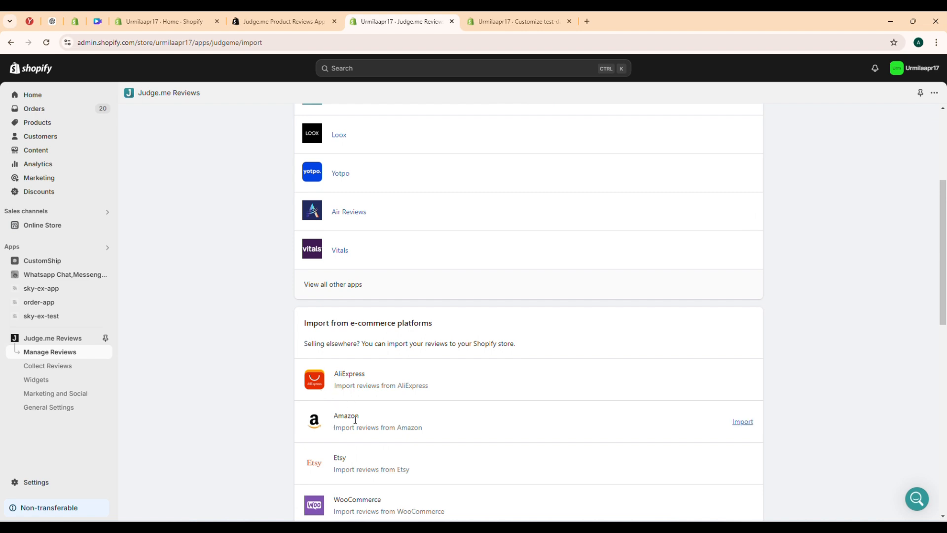
scroll(353, 417, up, 4)
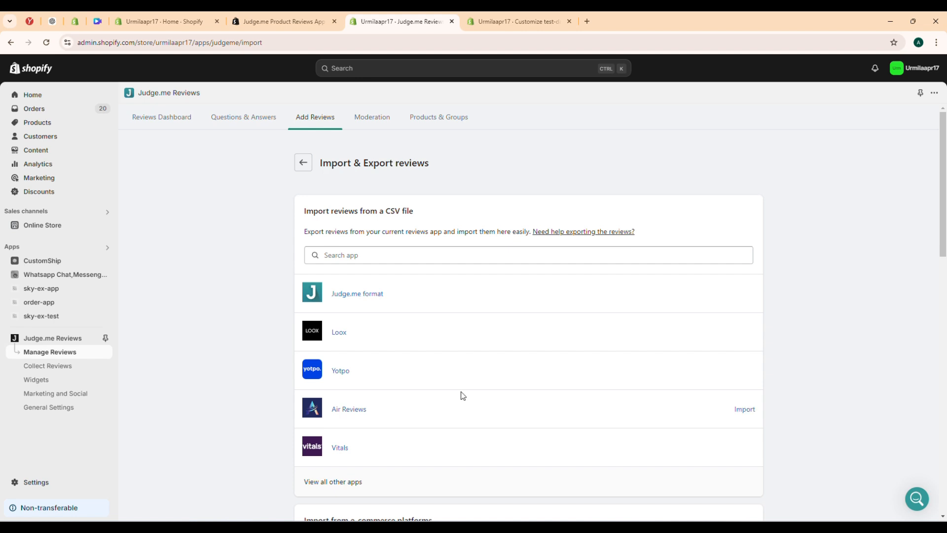
click(344, 296)
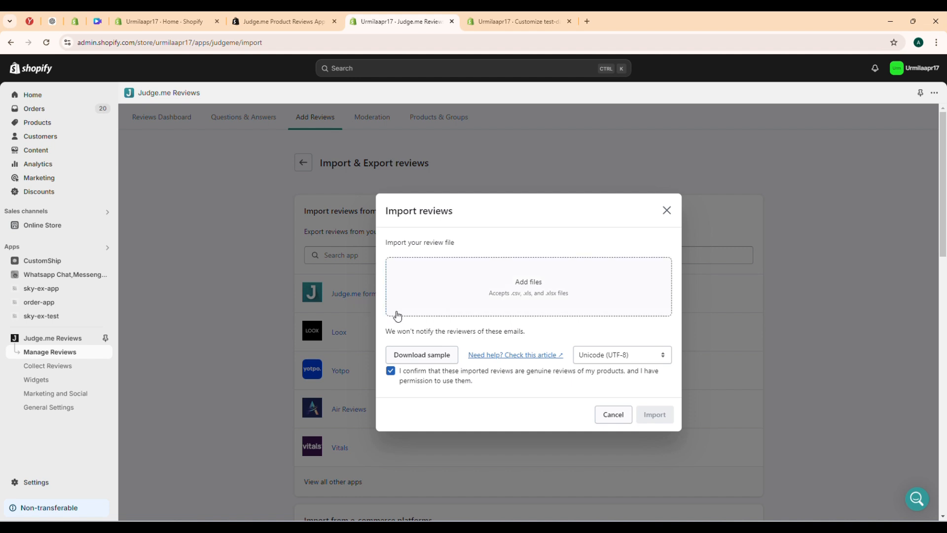
- Open the help article on importing reviews and make a copy of the Judge.me import template in Google Sheets
click(480, 358)
scroll(480, 359, down, 3)
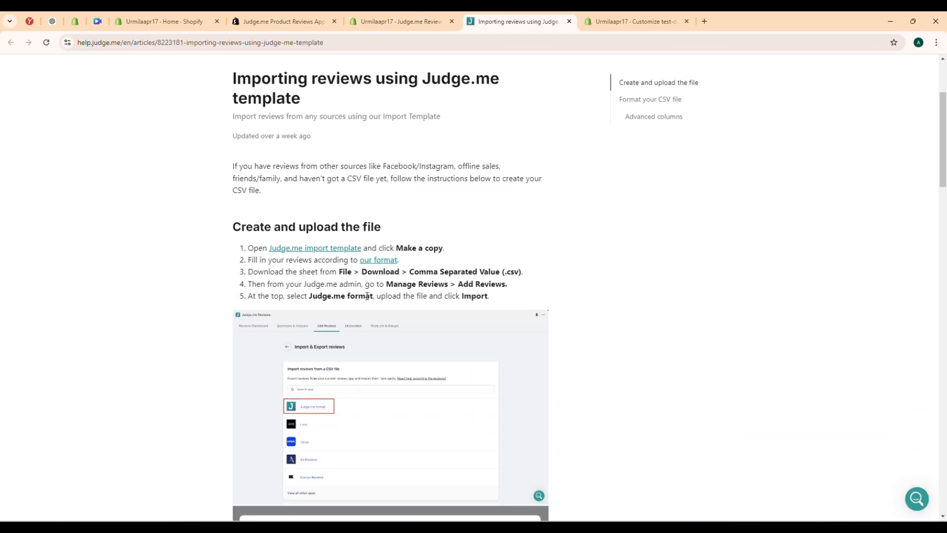
click(304, 253)
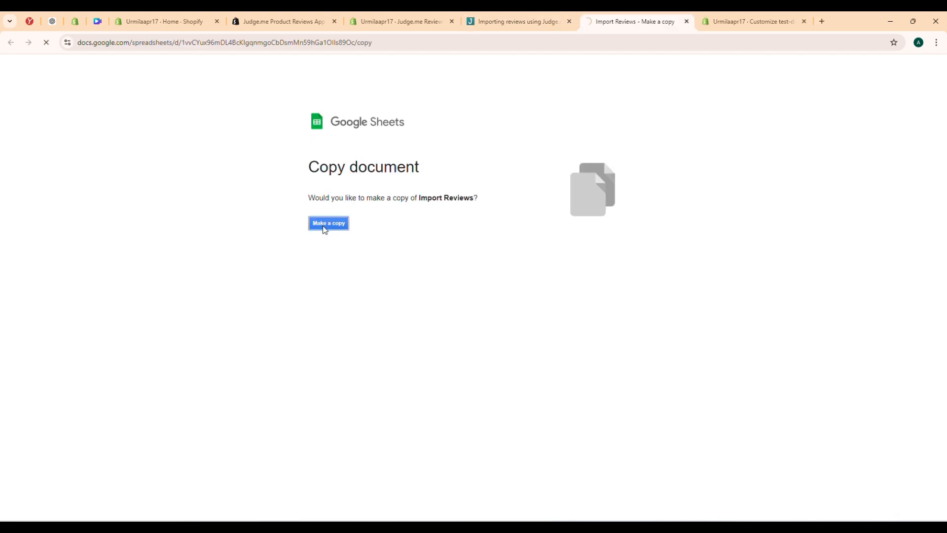
click(325, 225)
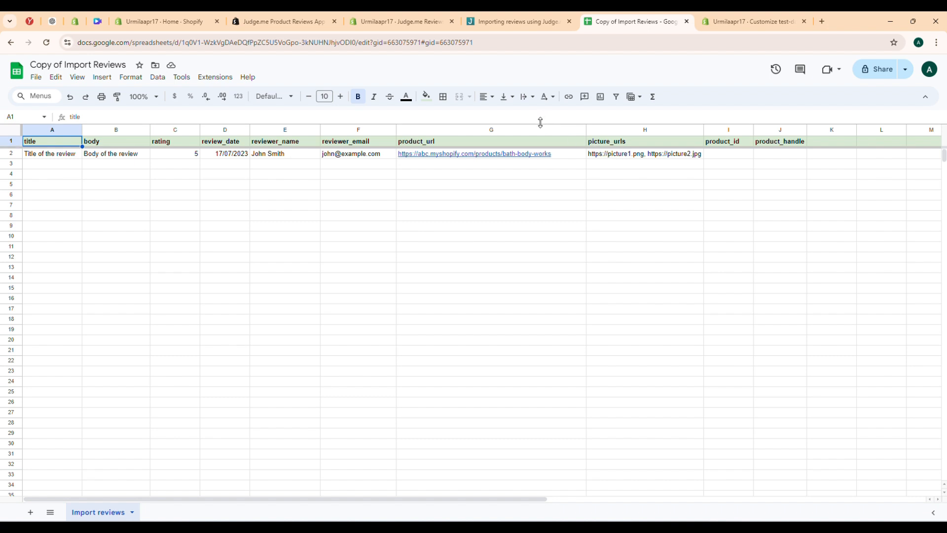
click(163, 21)
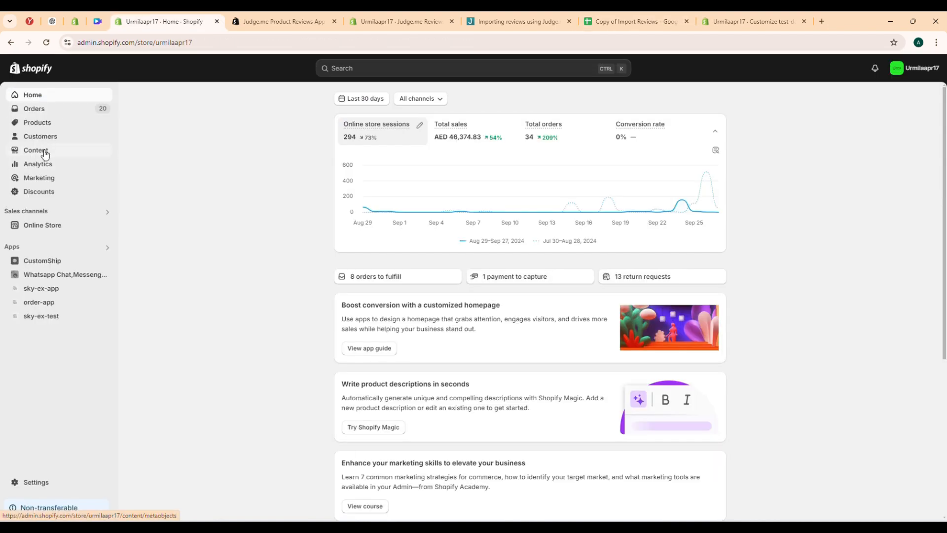
click(43, 151)
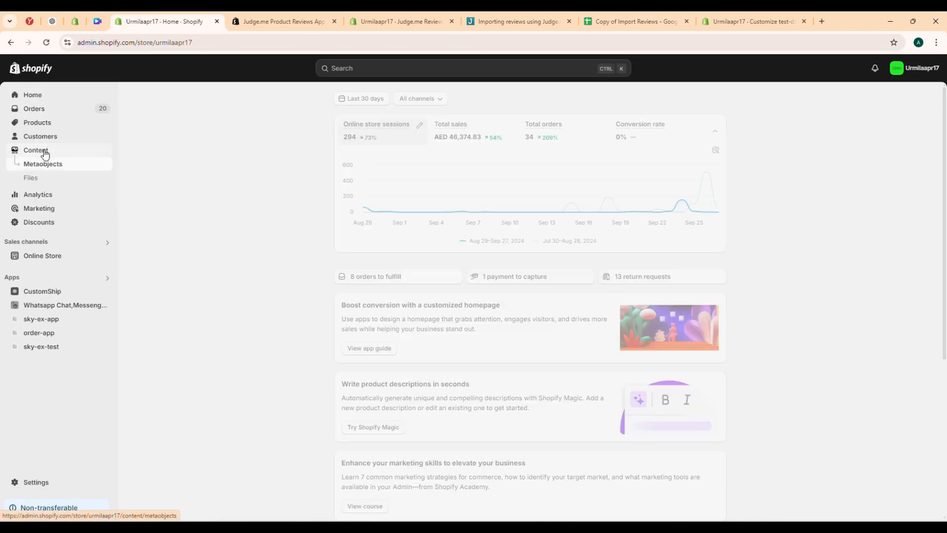
click(49, 179)
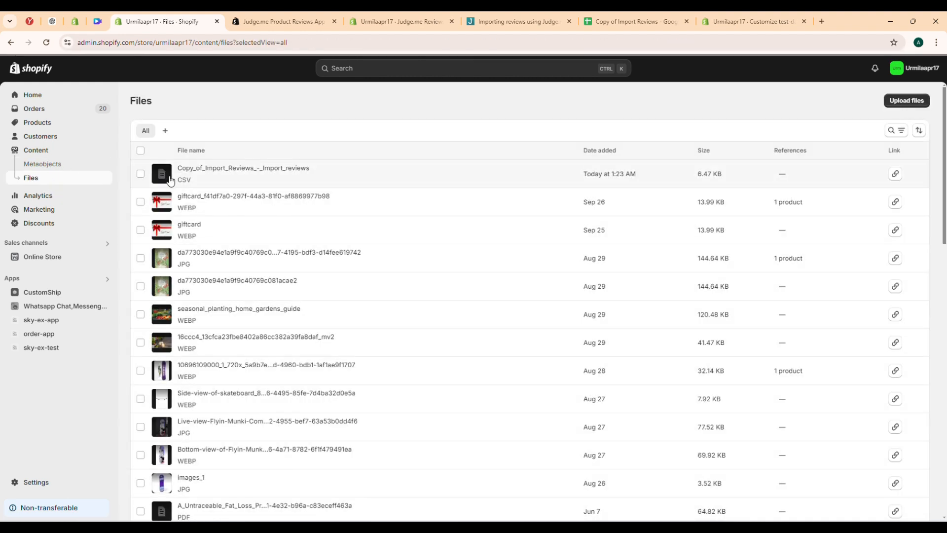
scroll(237, 296, down, 3)
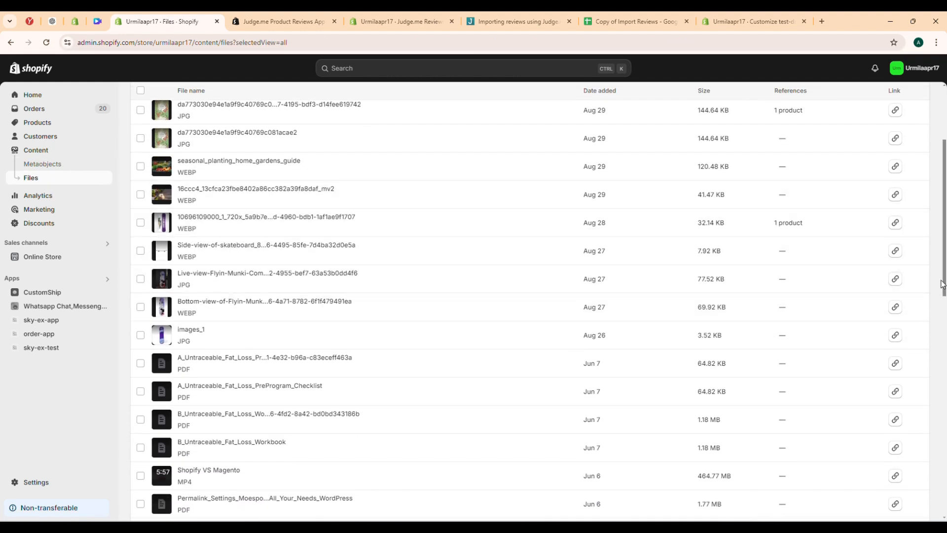
click(896, 222)
- Replace the sample picture_urls entry in cell H2 of the Copy of Import Reviews sheet with the copied image link
click(631, 21)
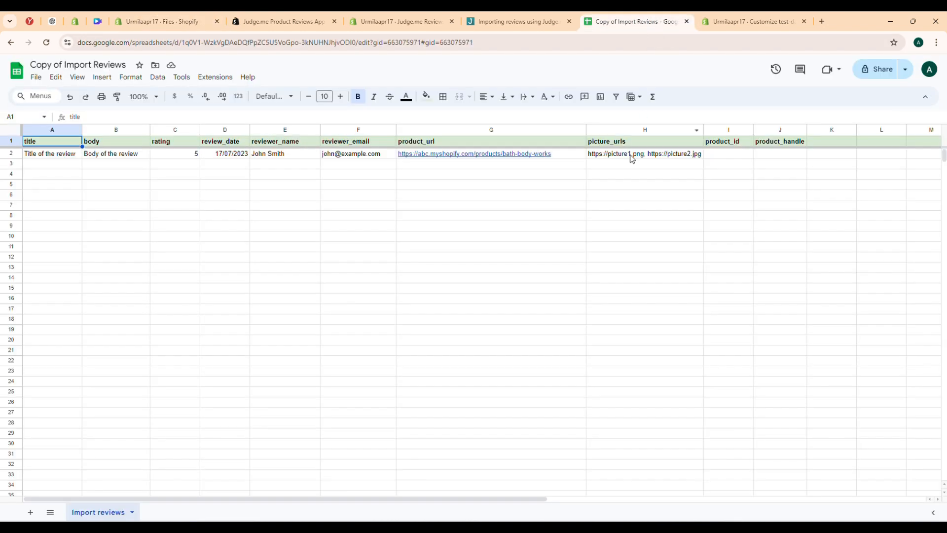
right_click(631, 155)
click(660, 171)
click(62, 154)
click(645, 154)
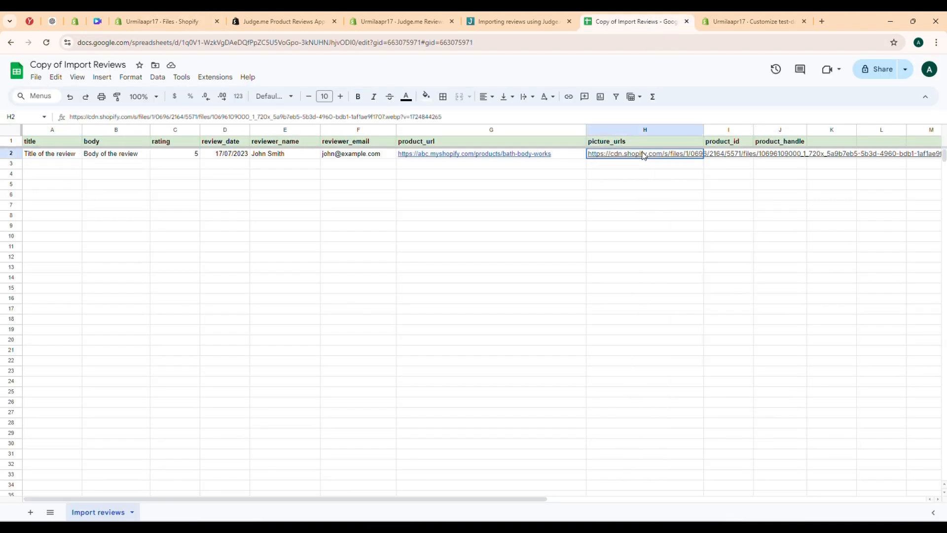
drag(63, 154, 645, 154)
drag(704, 158, 704, 275)
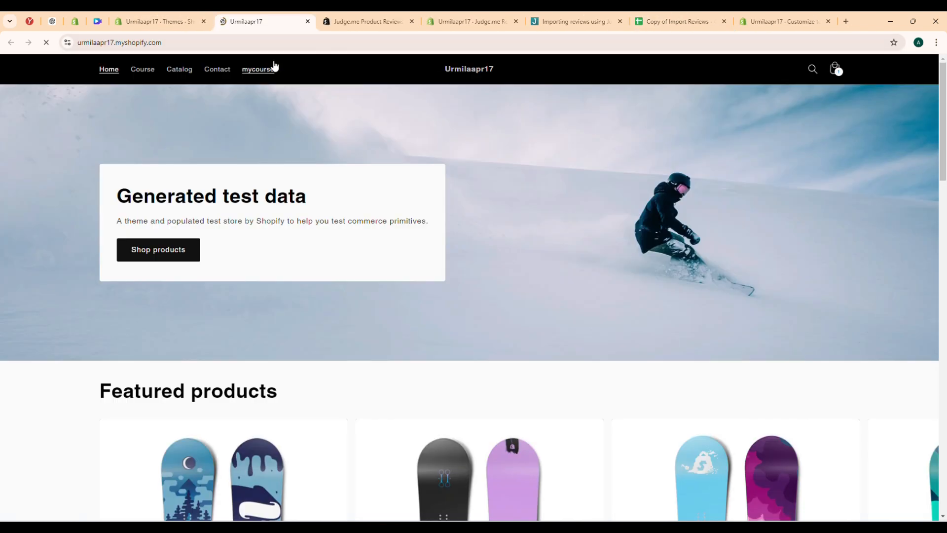
- Open the Hideaway Snowboard product page from the storefront's featured products and copy its page URL
scroll(448, 360, down, 8)
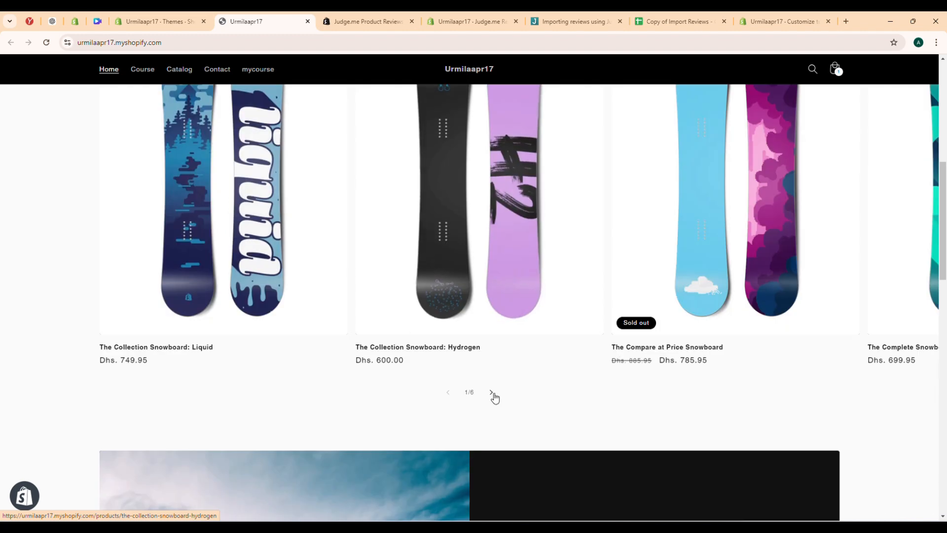
click(491, 393)
click(492, 393)
click(492, 393)
click(491, 392)
click(492, 393)
click(444, 346)
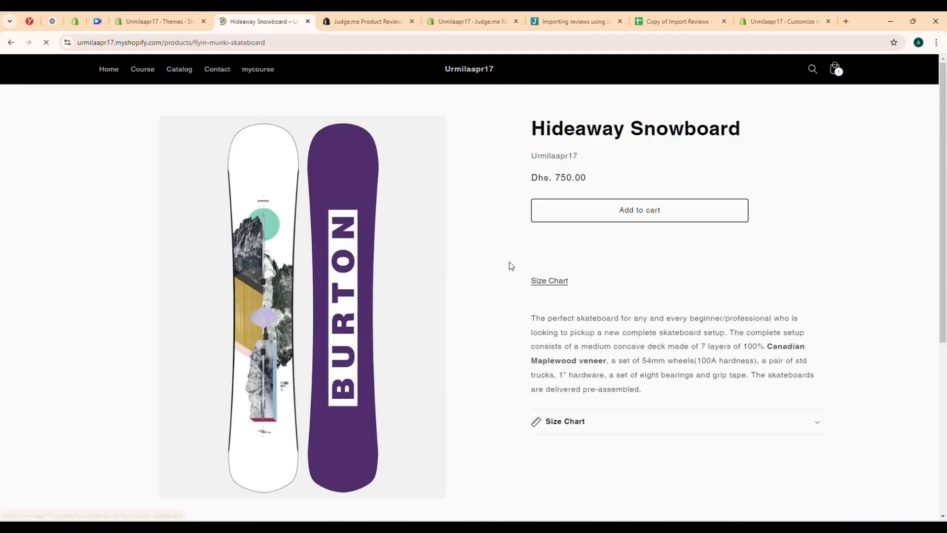
click(264, 42)
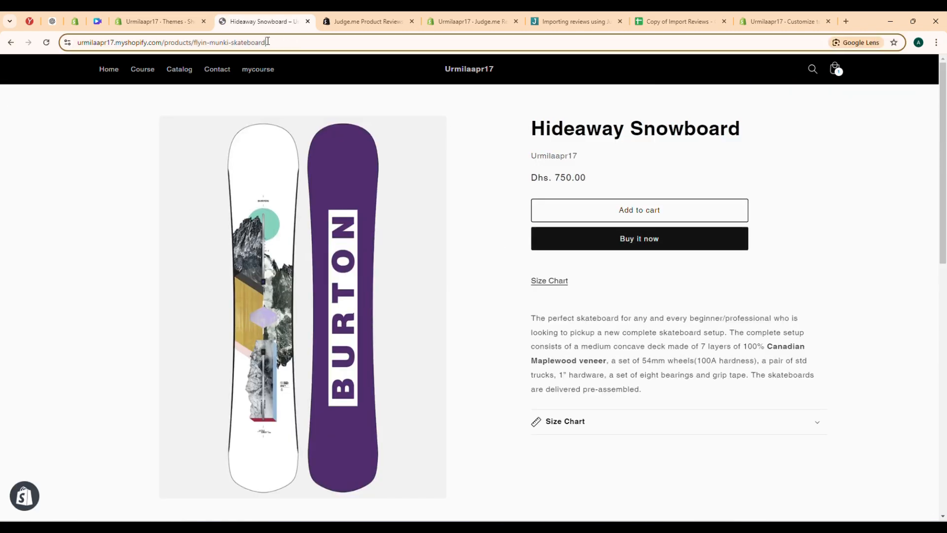
right_click(253, 44)
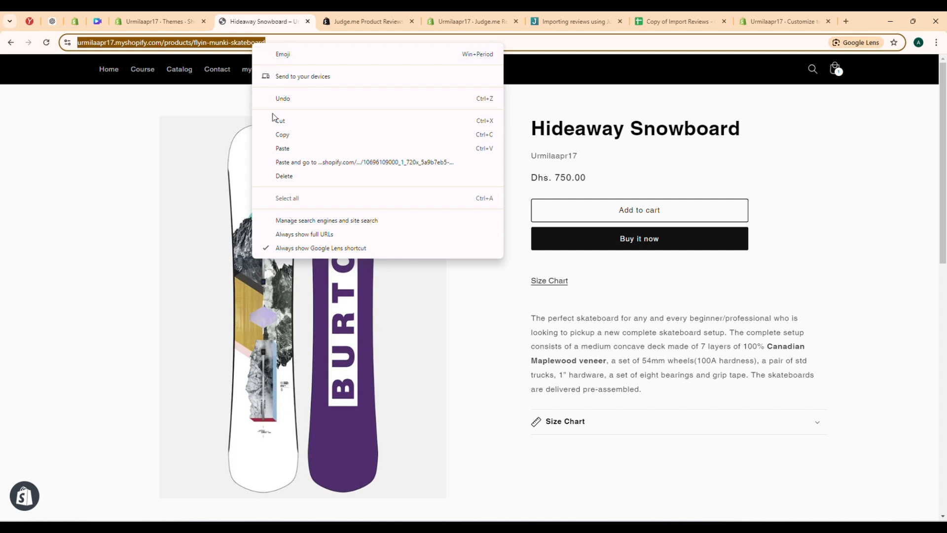
click(279, 135)
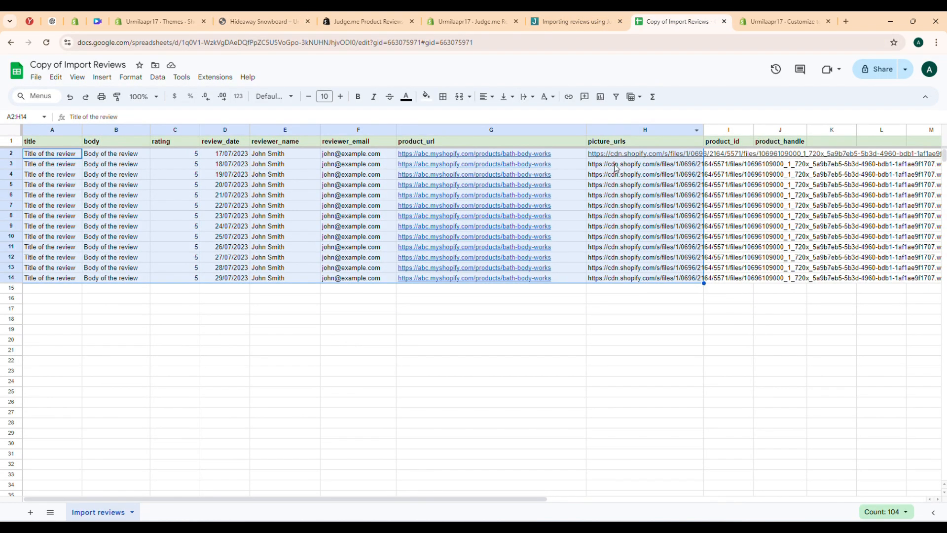
- Paste the copied product link into product_url cells G2:G14 of the Copy of Import Reviews sheet
click(664, 21)
right_click(492, 158)
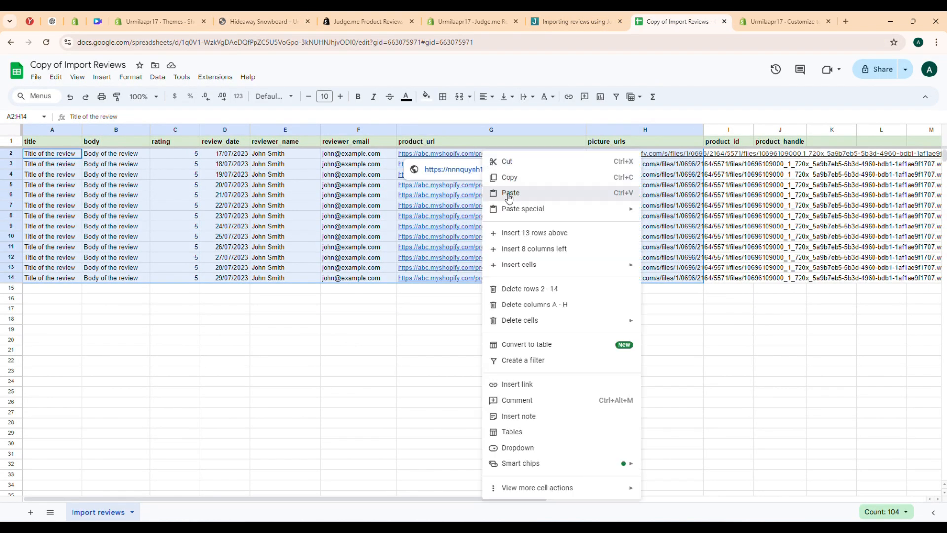
click(508, 192)
drag(573, 224, 582, 281)
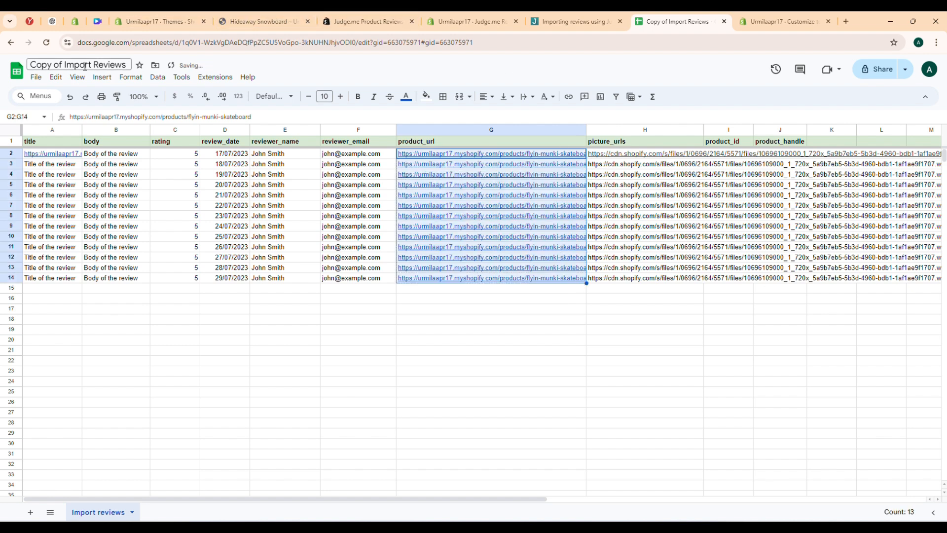
- Download the Copy of Import Reviews sheet as a comma-separated values (.csv) file
click(35, 77)
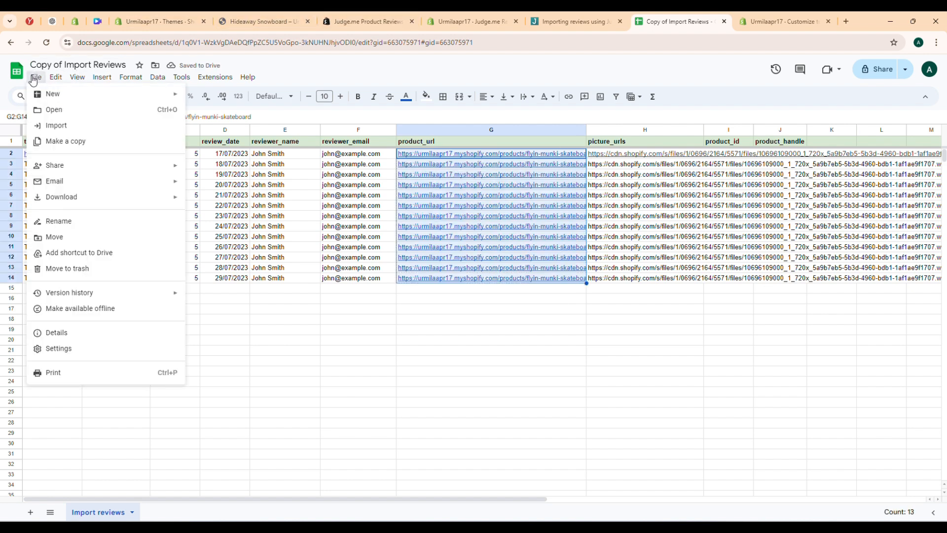
mouse_move(71, 198)
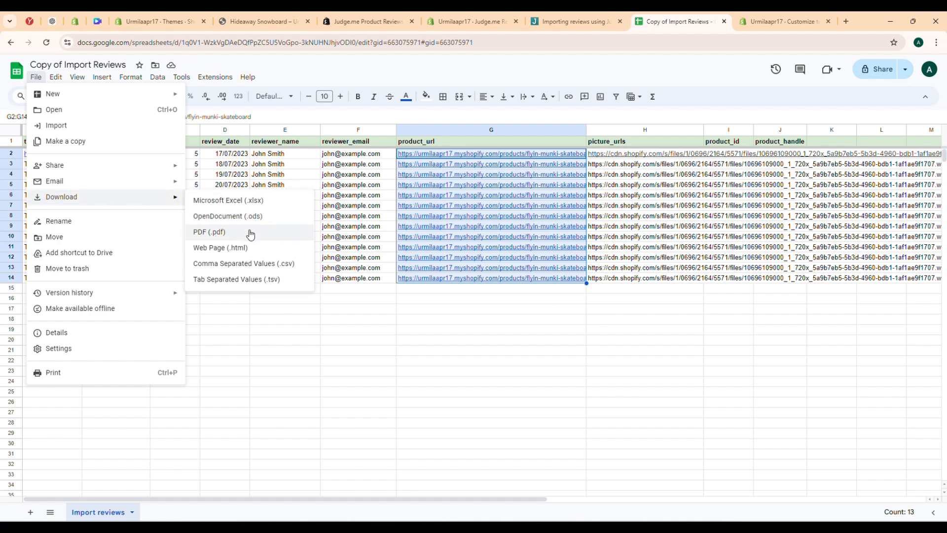
click(253, 264)
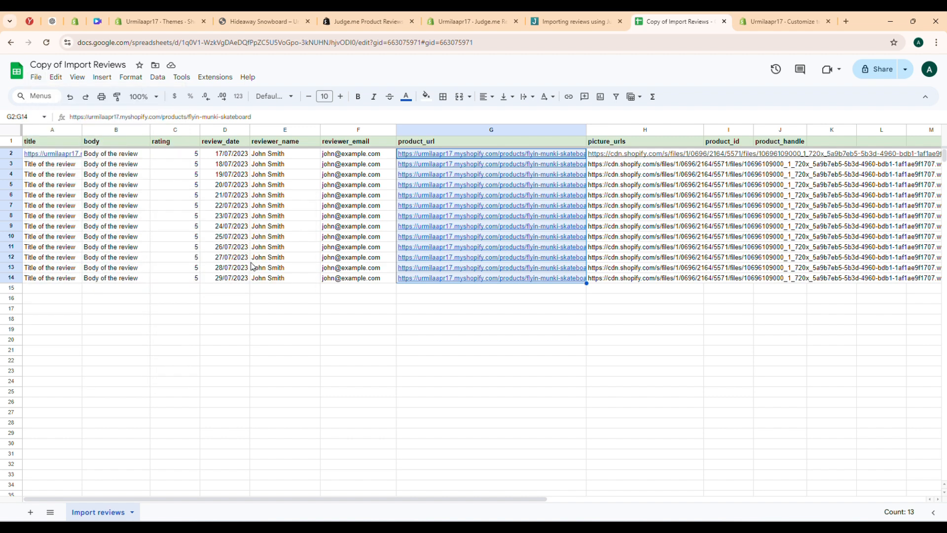
- Return to the Judge.me app in Shopify and open the Import Wizard for importing reviews from a spreadsheet
click(189, 25)
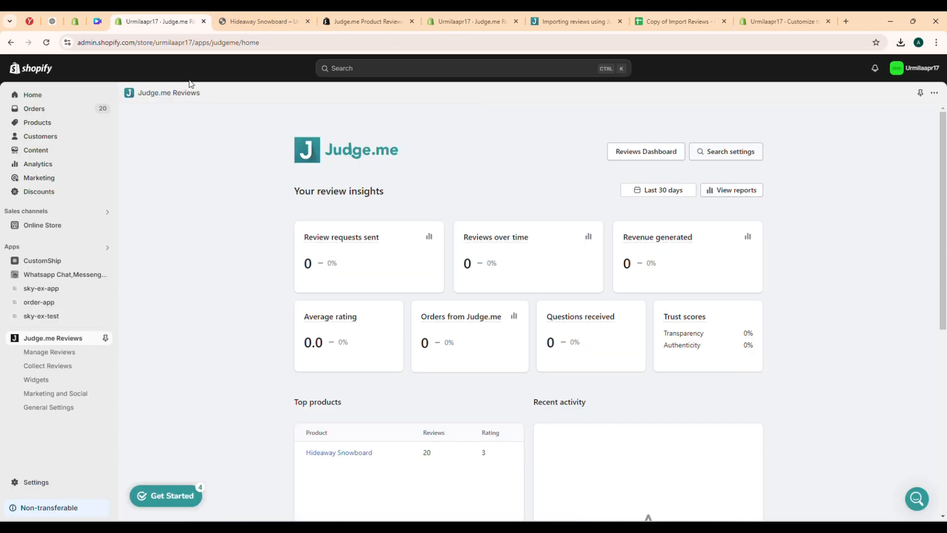
click(79, 355)
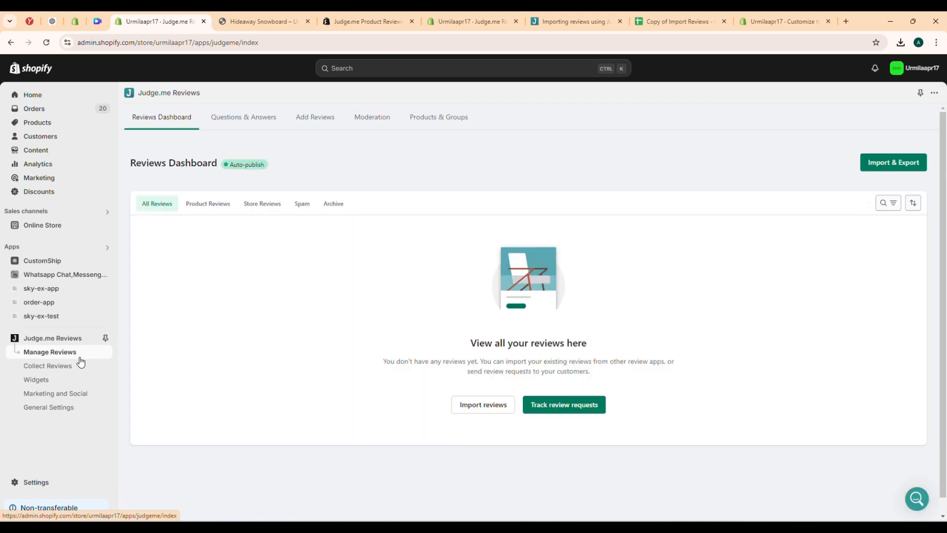
click(472, 406)
scroll(432, 346, down, 6)
scroll(428, 333, down, 4)
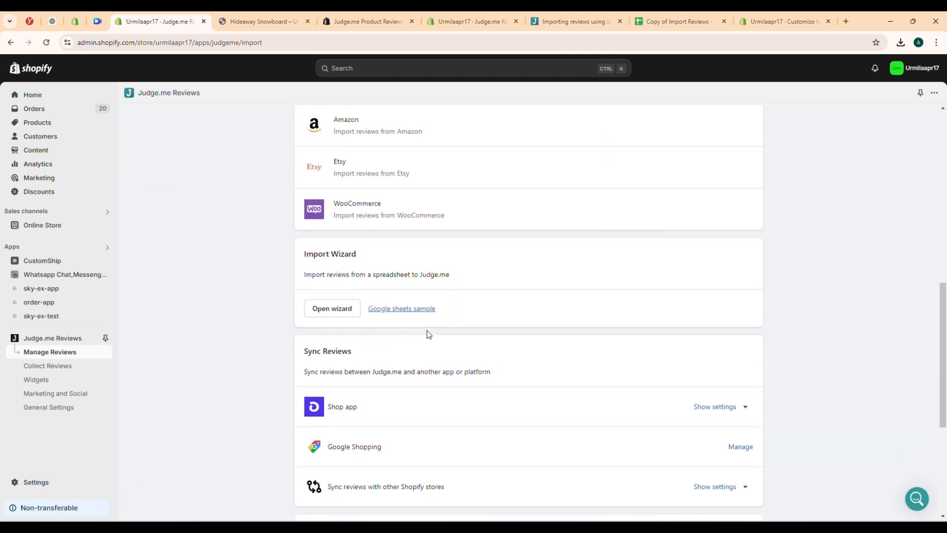
click(331, 310)
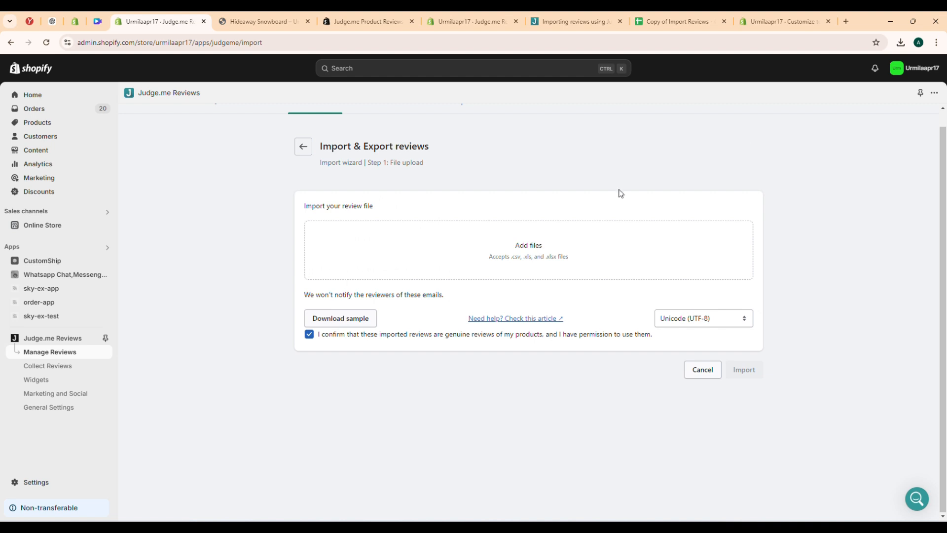
- Upload the downloaded file Copy of Import Reviews - Import reviews (3).csv as the review file and proceed to column matching
click(901, 42)
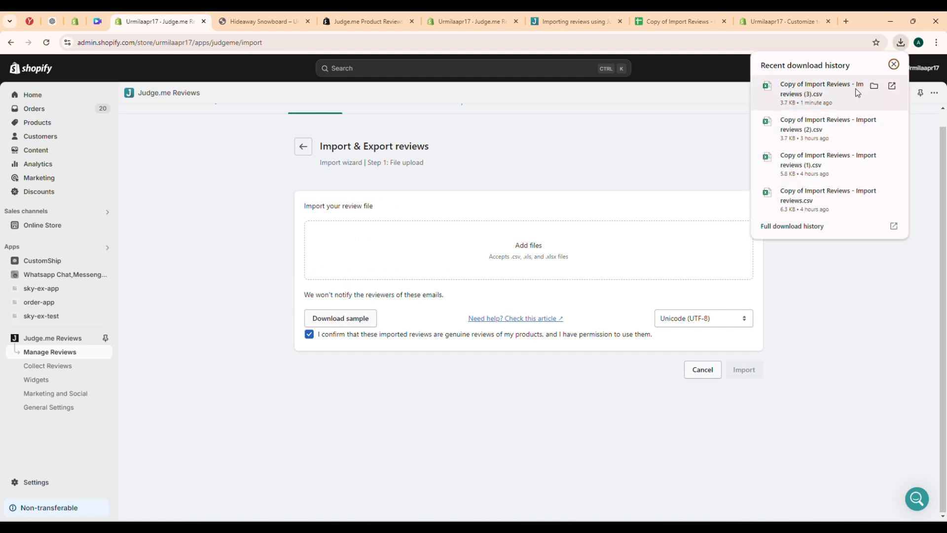
drag(855, 88, 489, 250)
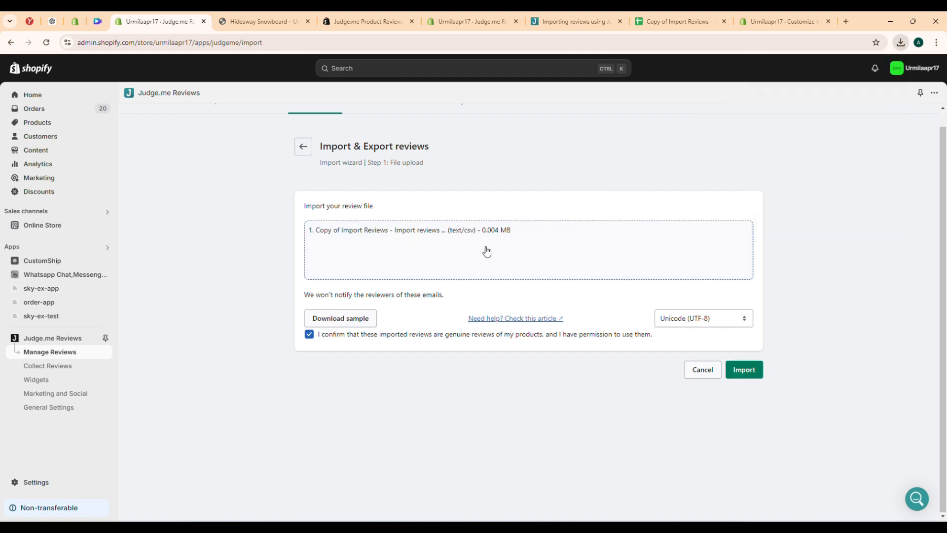
click(735, 378)
- Accept the matched CSV columns and confirm the review import with the DD/MM/YYYY date format
scroll(739, 376, down, 6)
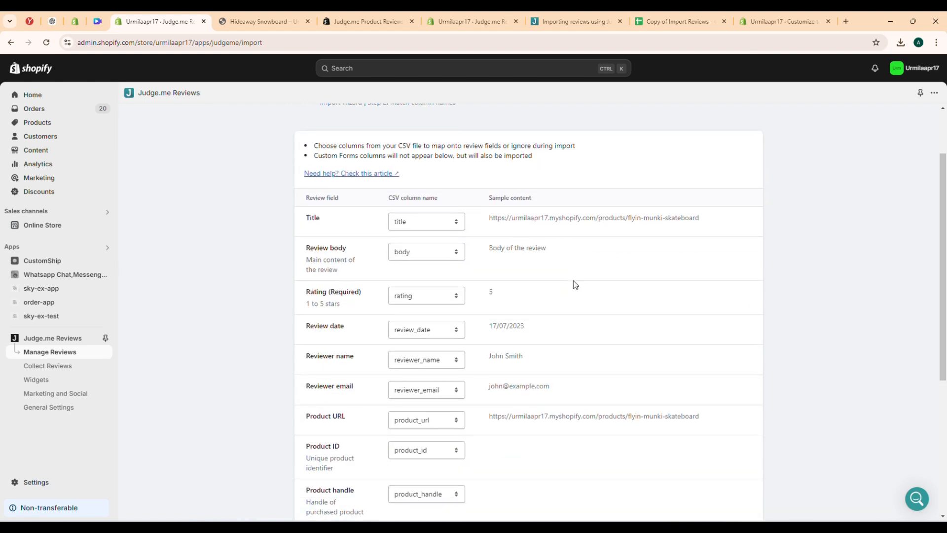
click(734, 463)
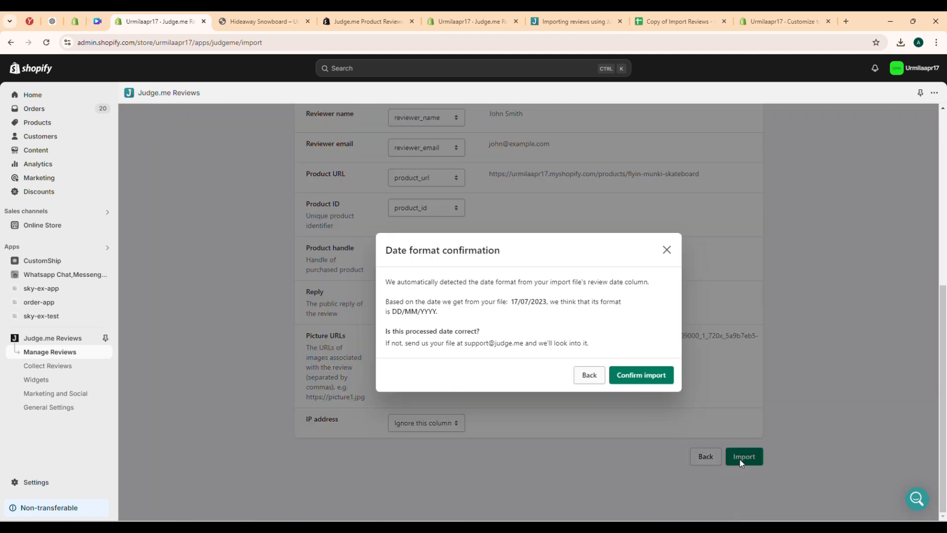
click(658, 379)
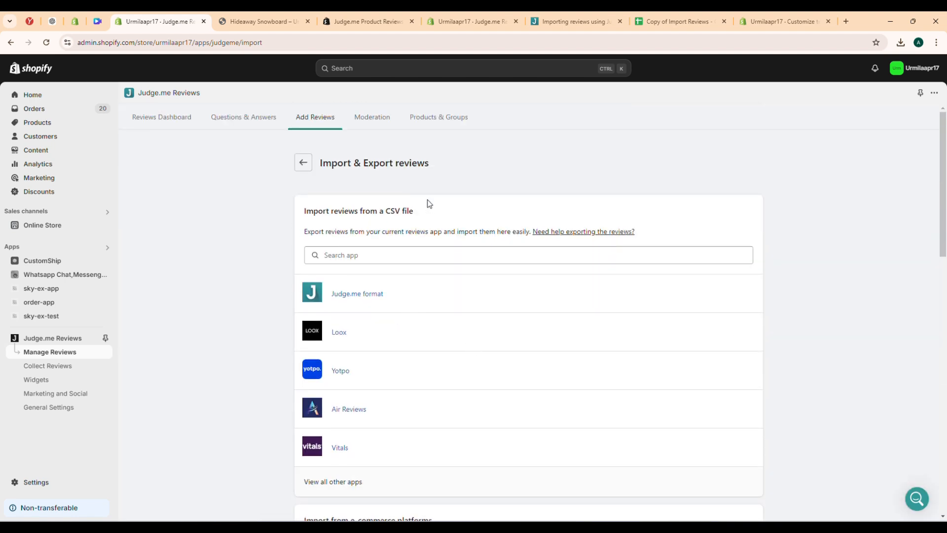
- Check the imported reviews in the Reviews Dashboard and look over the edit form of the first review without changing it
click(164, 119)
scroll(203, 239, down, 5)
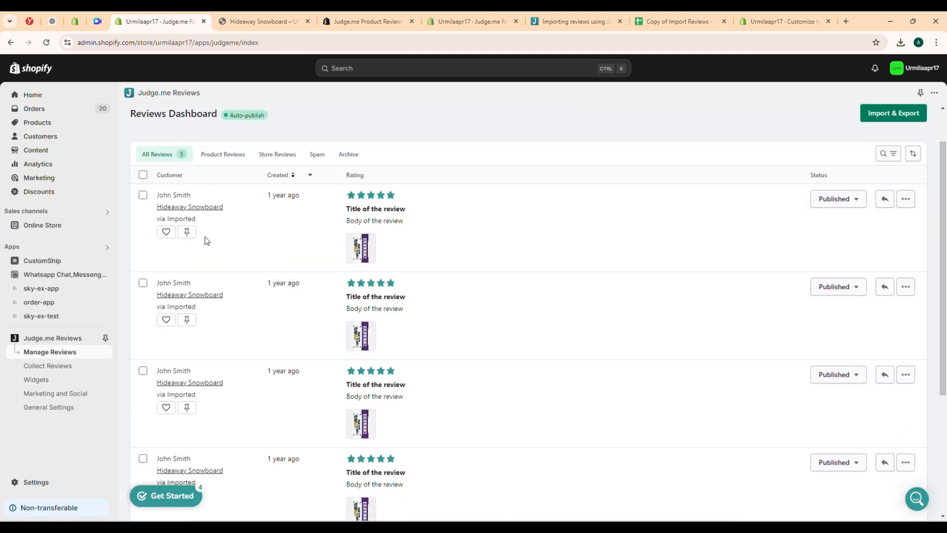
scroll(211, 233, up, 5)
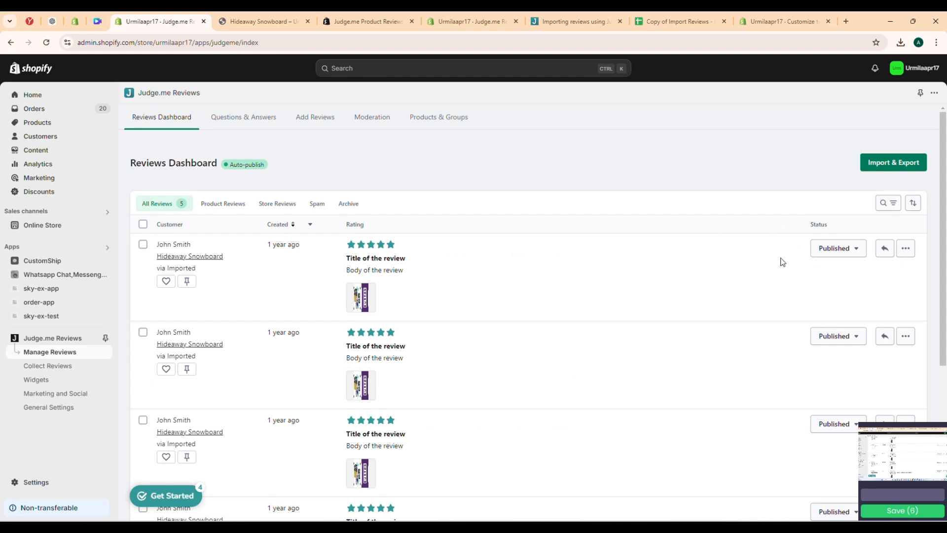
click(906, 248)
click(823, 333)
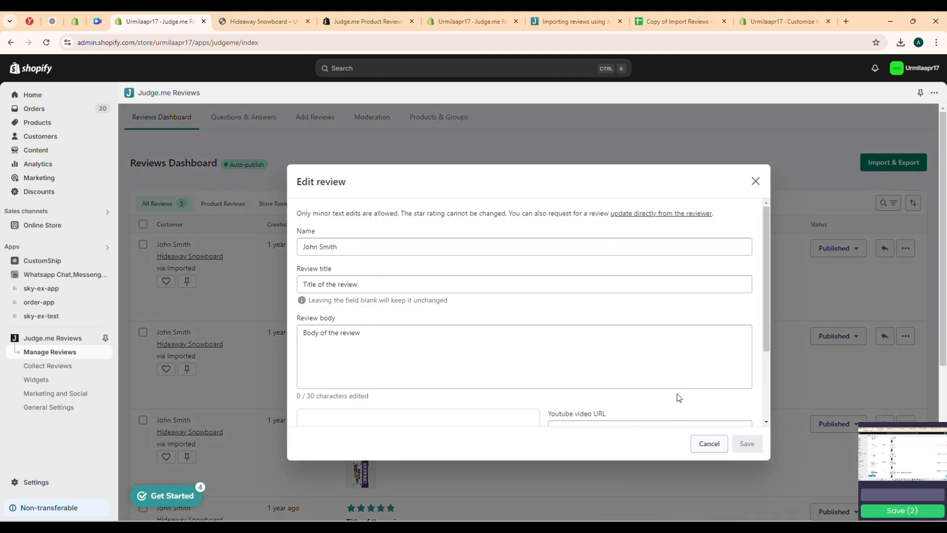
scroll(678, 398, down, 3)
click(755, 181)
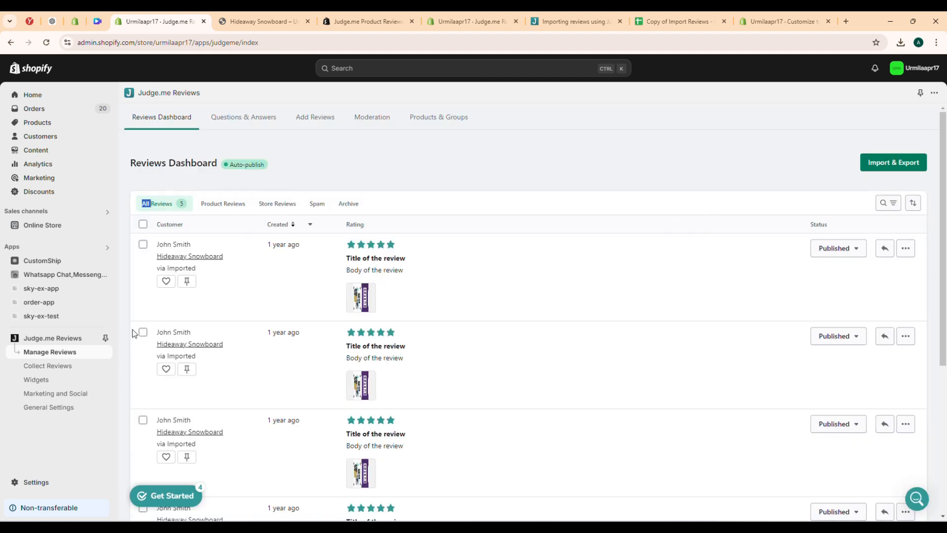
- Look at the review request scheduling options and the manual request form under Collect Reviews
click(72, 368)
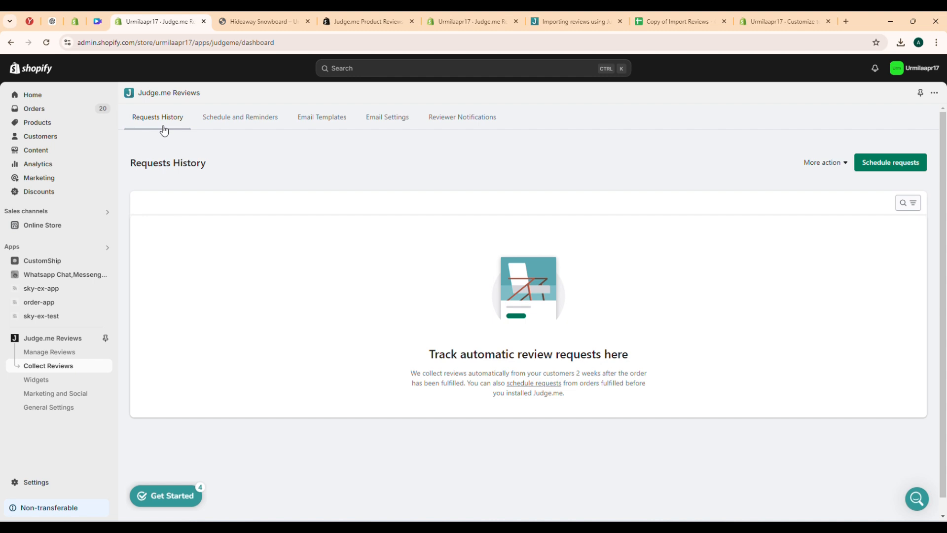
click(891, 163)
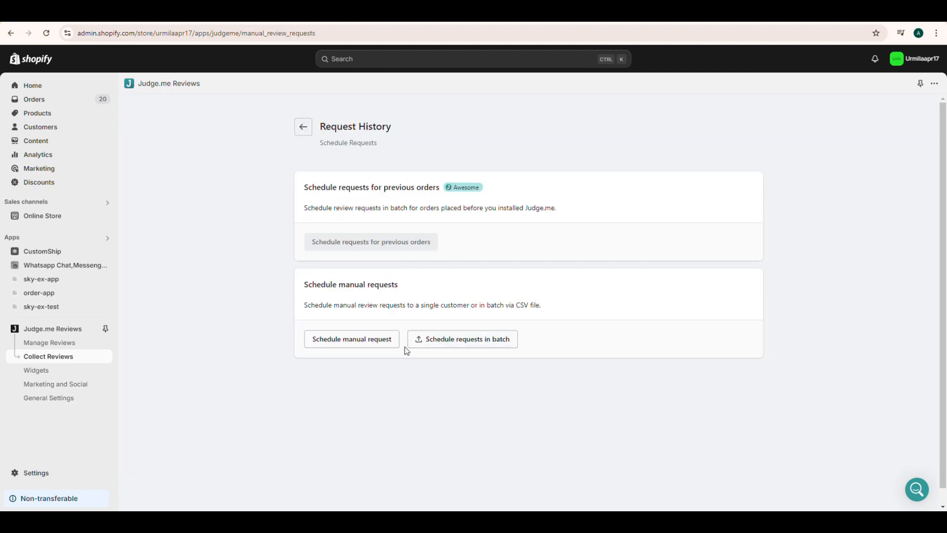
click(378, 347)
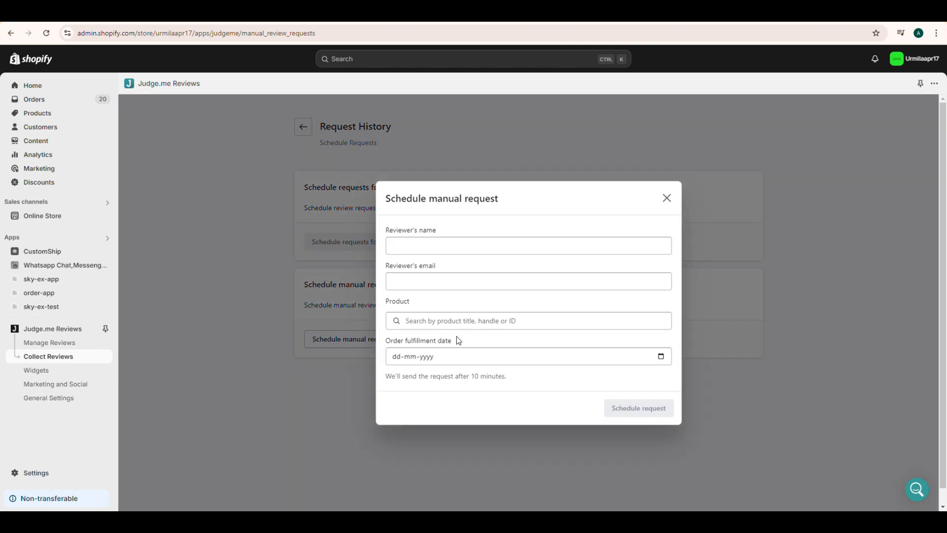
click(667, 198)
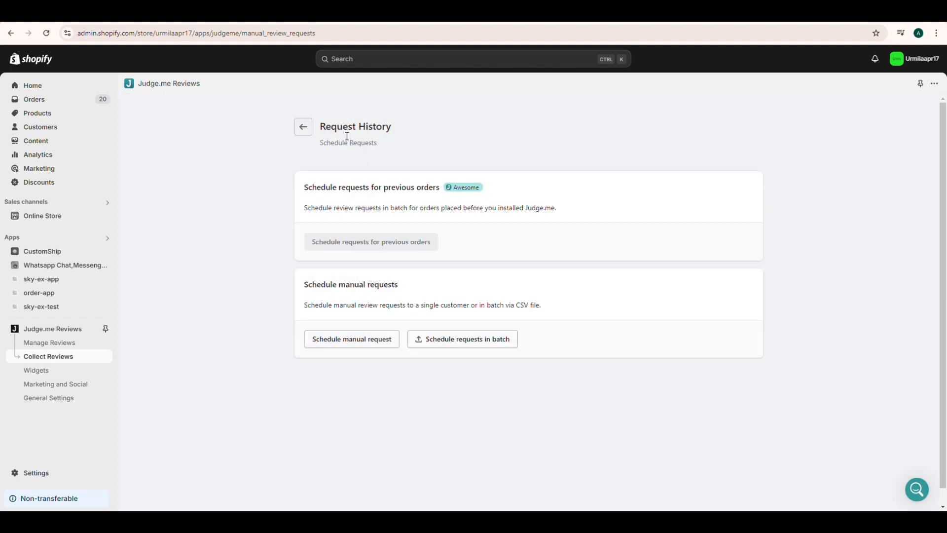
click(306, 132)
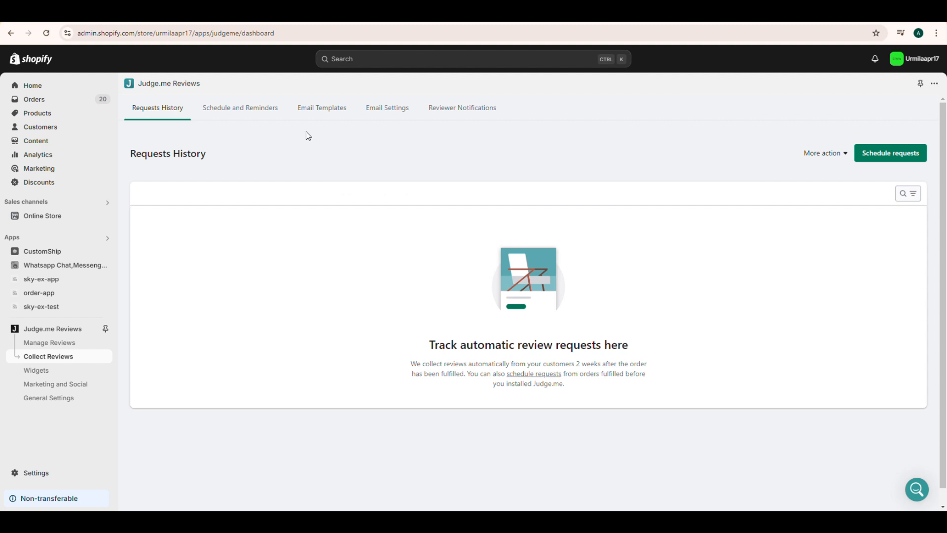
- Review the Schedule and Reminders settings, from request timing and automatic reminders to the requests schedule and integrations
click(226, 117)
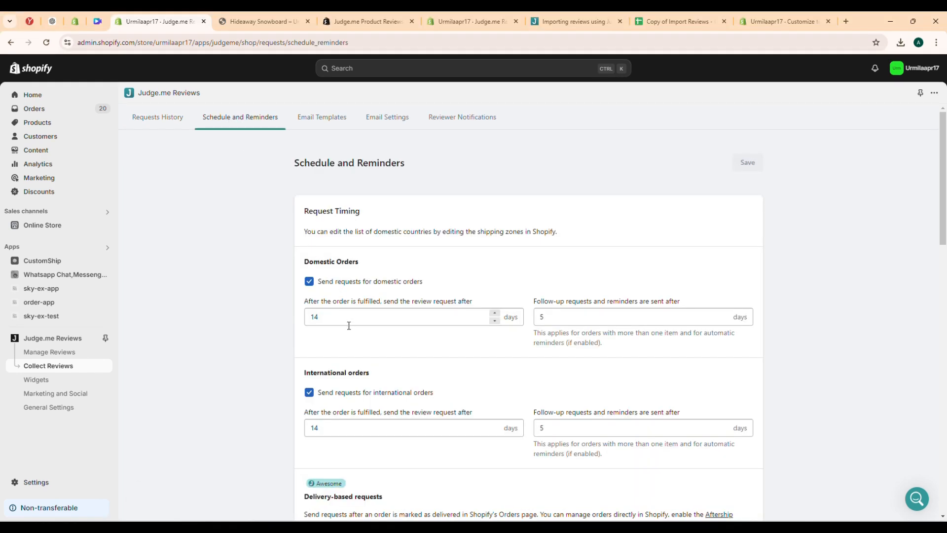
scroll(349, 326, down, 1)
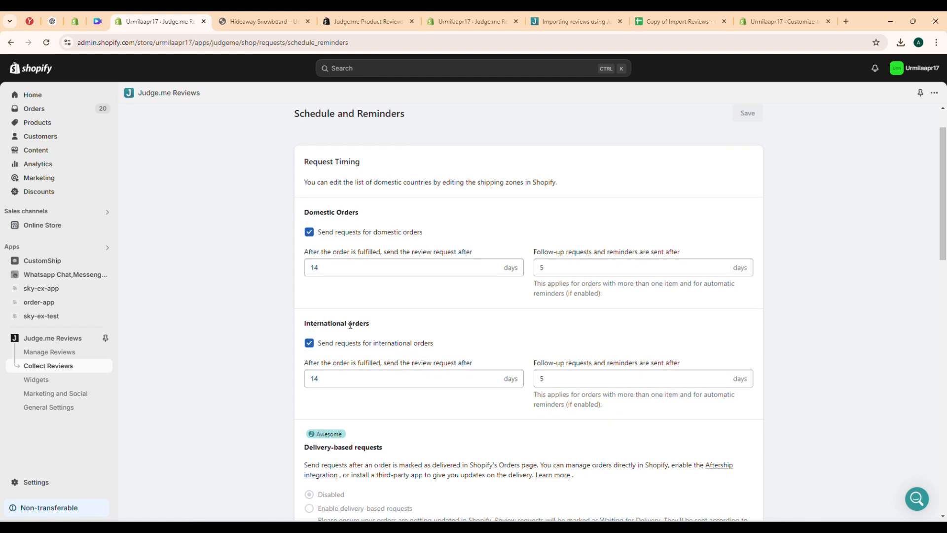
scroll(350, 324, down, 2)
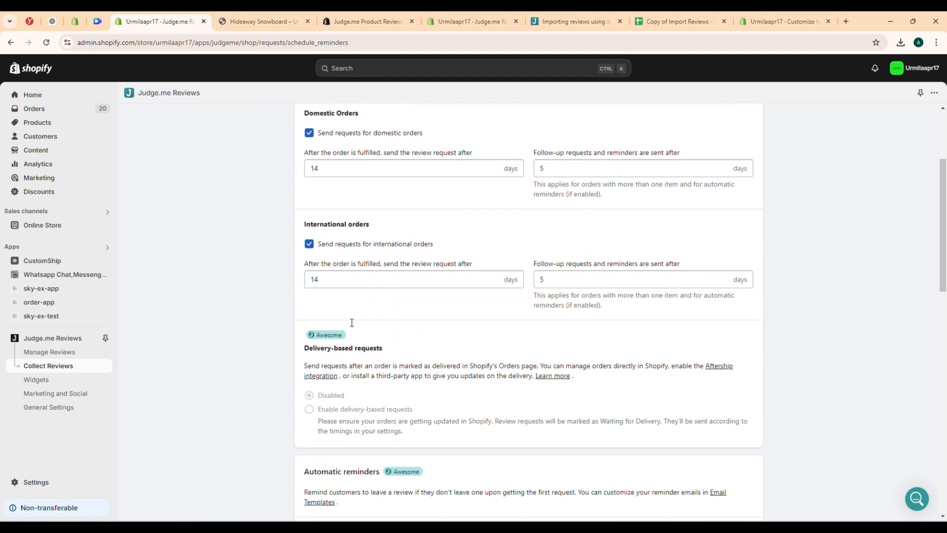
scroll(352, 323, down, 1)
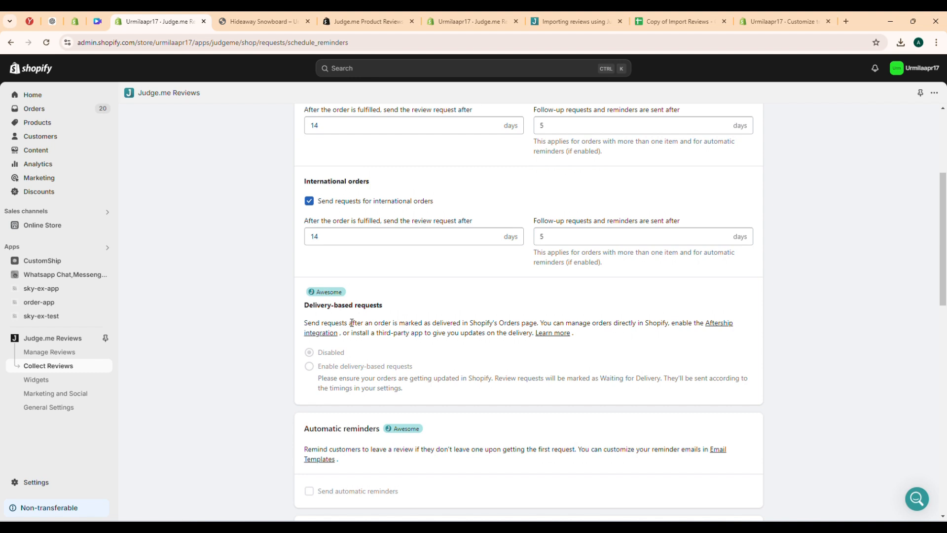
scroll(352, 321, down, 1)
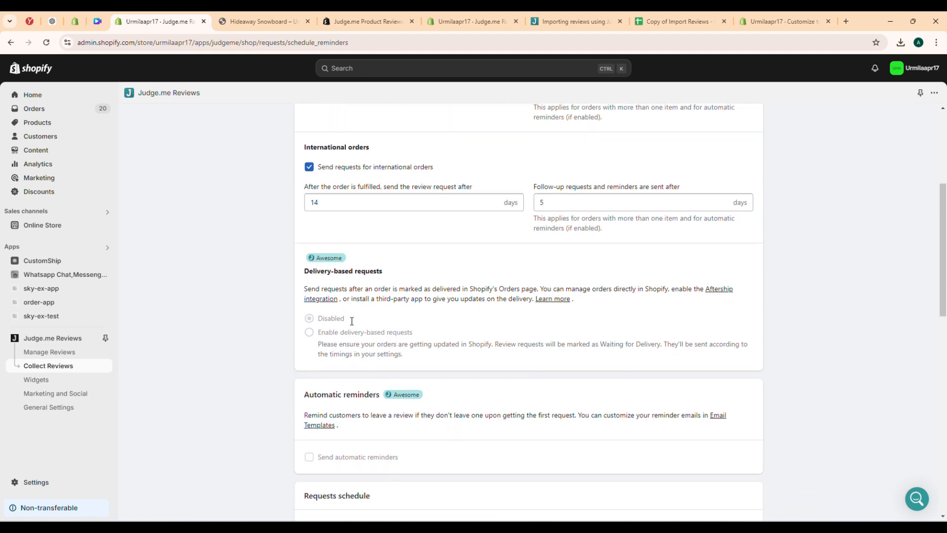
scroll(353, 319, down, 5)
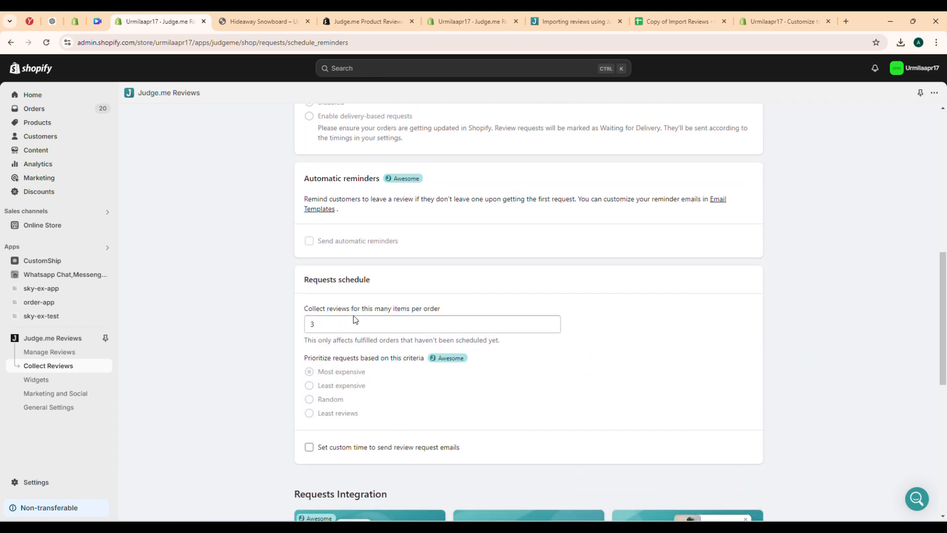
scroll(355, 319, down, 4)
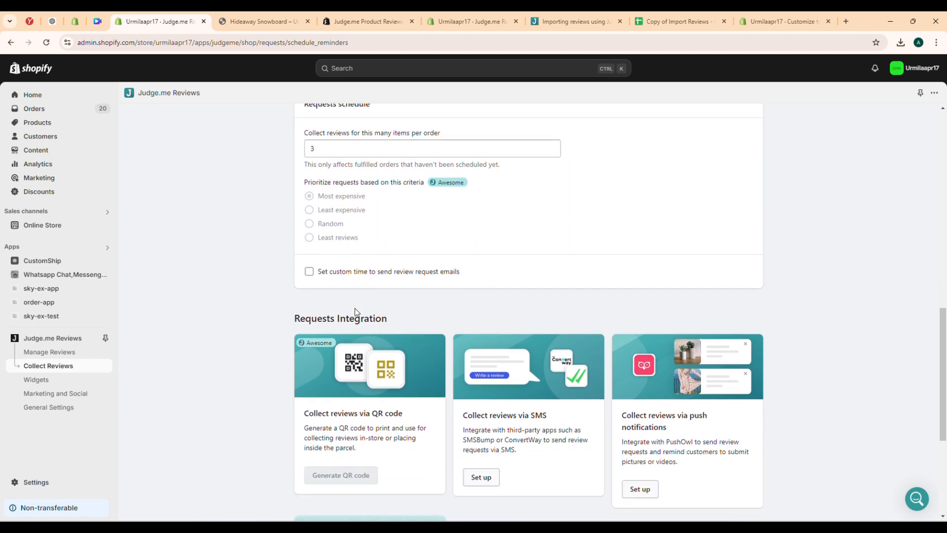
- Open the active review request email template for editing and check its mobile preview and general settings
scroll(355, 307, up, 10)
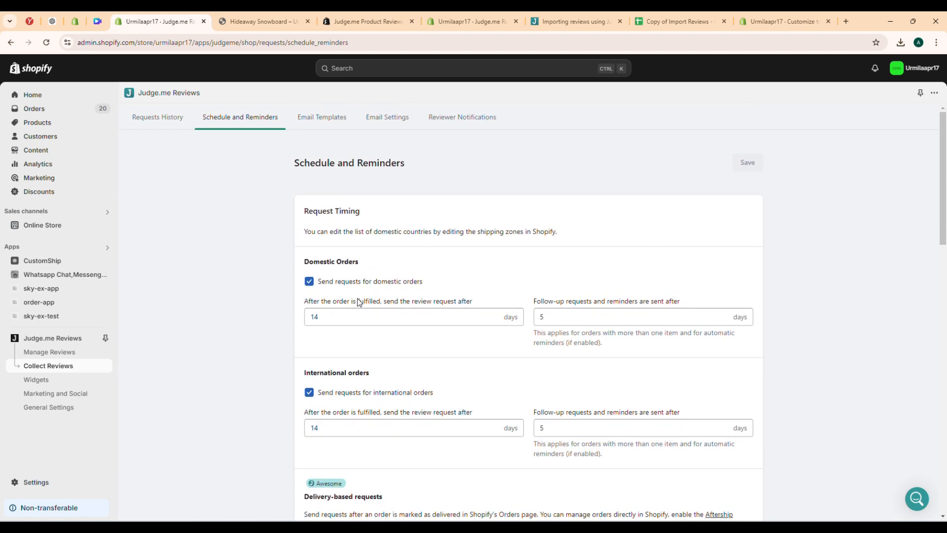
click(328, 123)
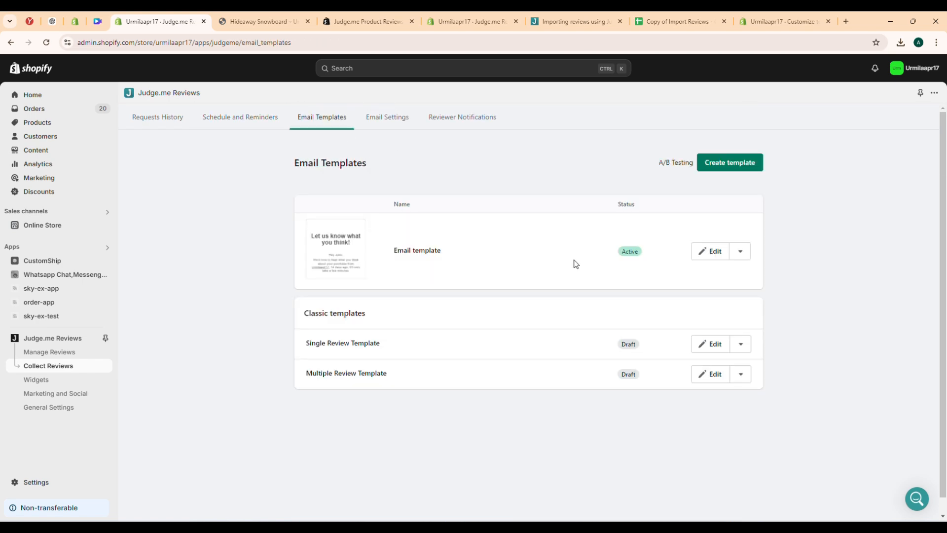
click(710, 251)
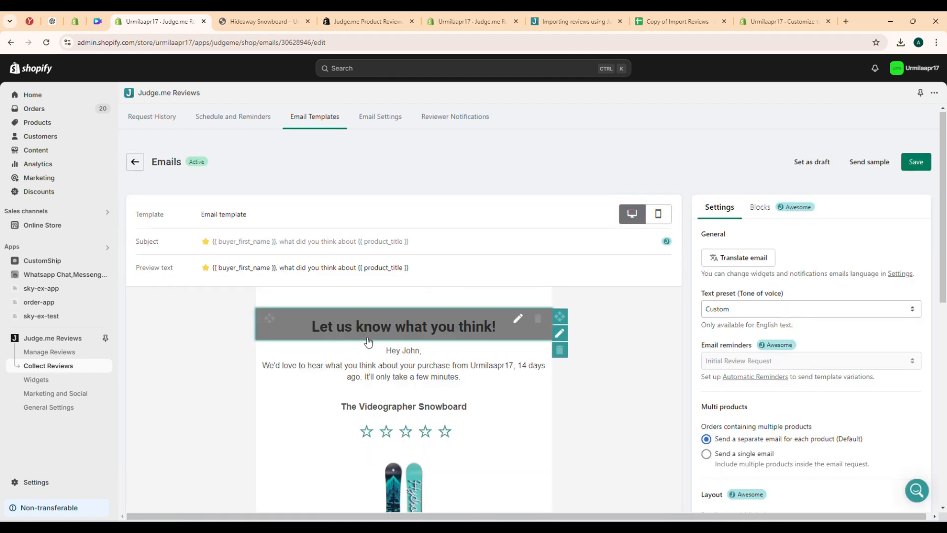
scroll(444, 316, down, 1)
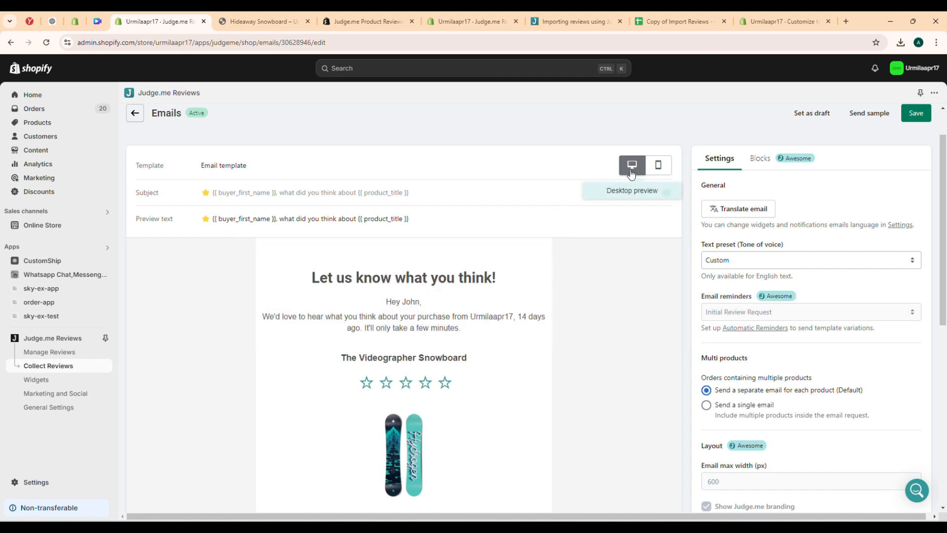
click(659, 169)
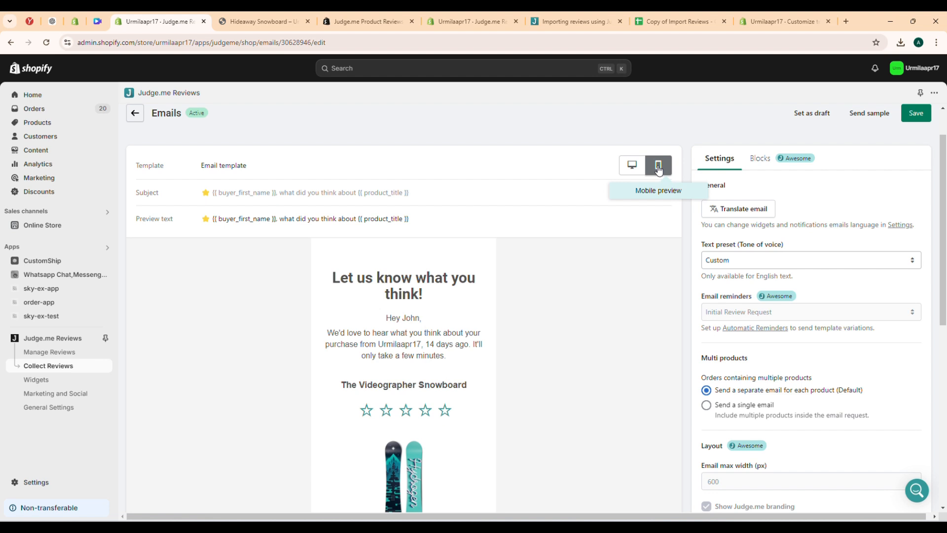
scroll(707, 293, down, 5)
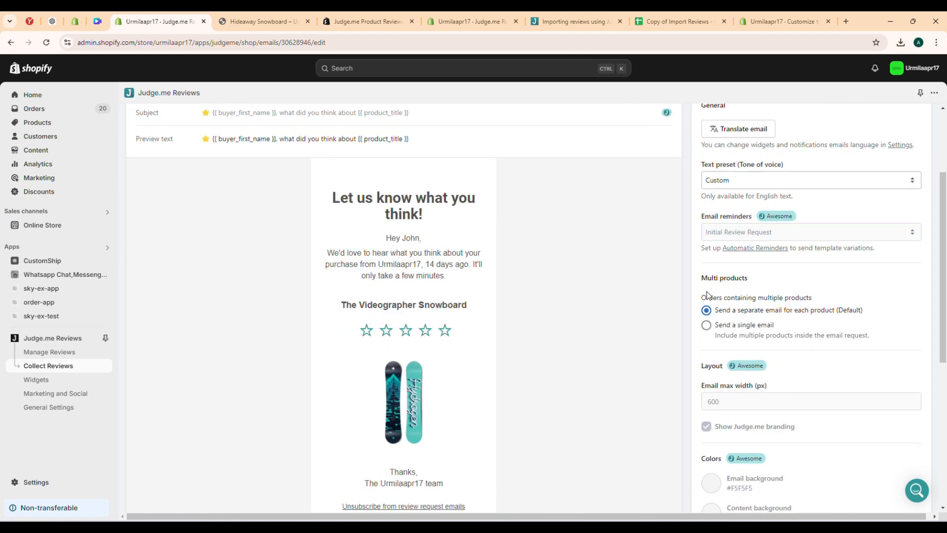
scroll(721, 377, up, 5)
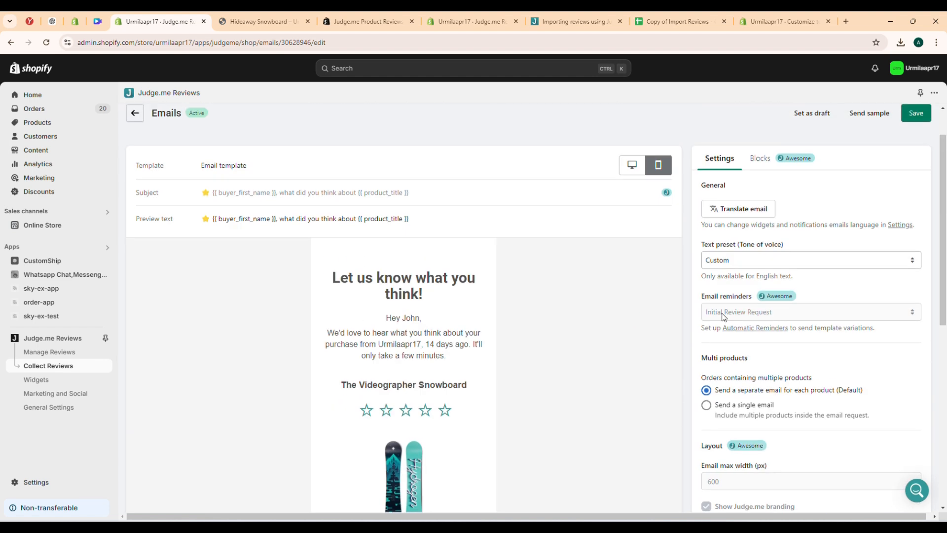
- Look over the content, main review, other and layout blocks offered for the email template
click(770, 165)
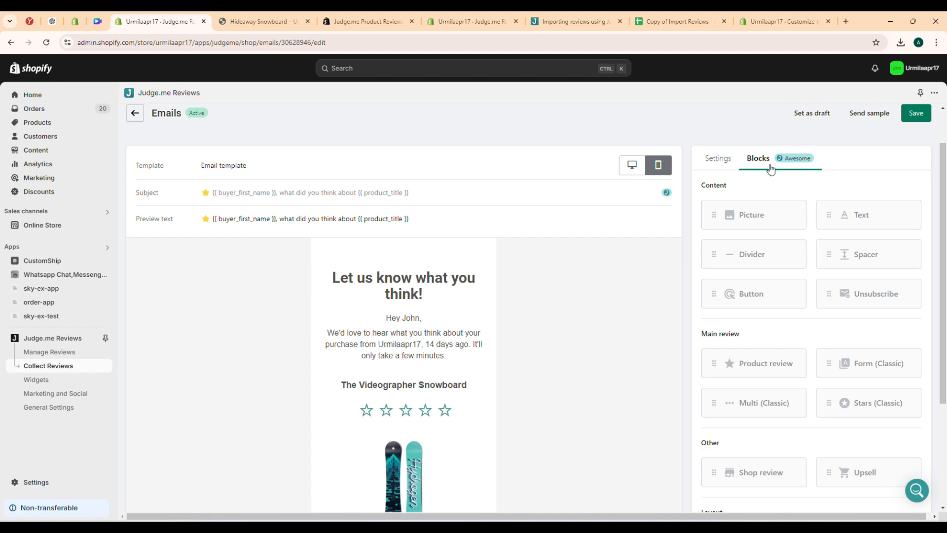
scroll(763, 227, down, 3)
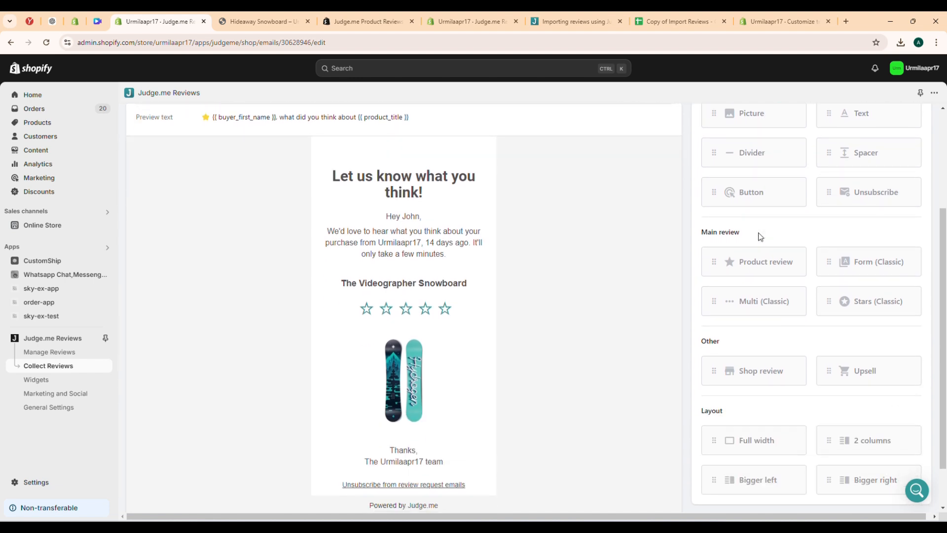
scroll(762, 226, up, 4)
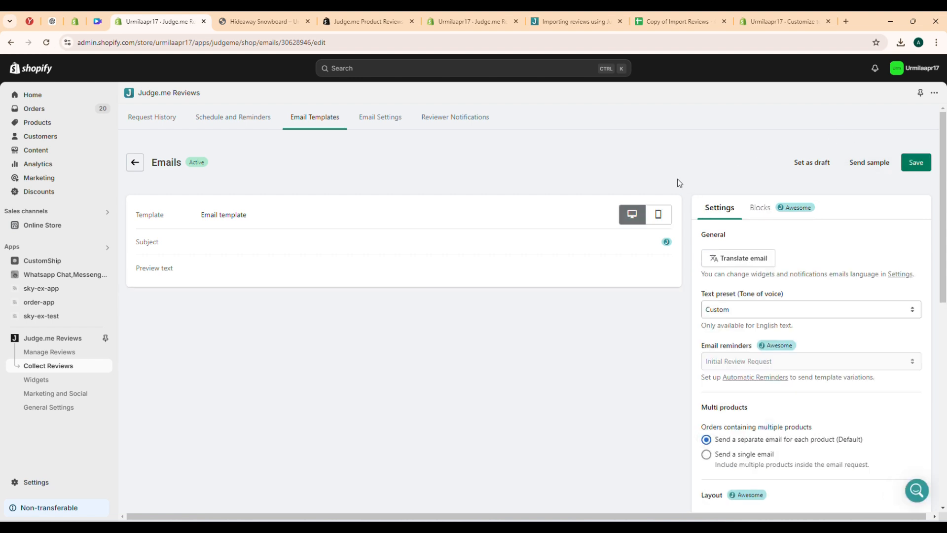
- Review the Email Settings from sender info through campaigns to email tone of voice, and open Reviewer Notifications
click(371, 124)
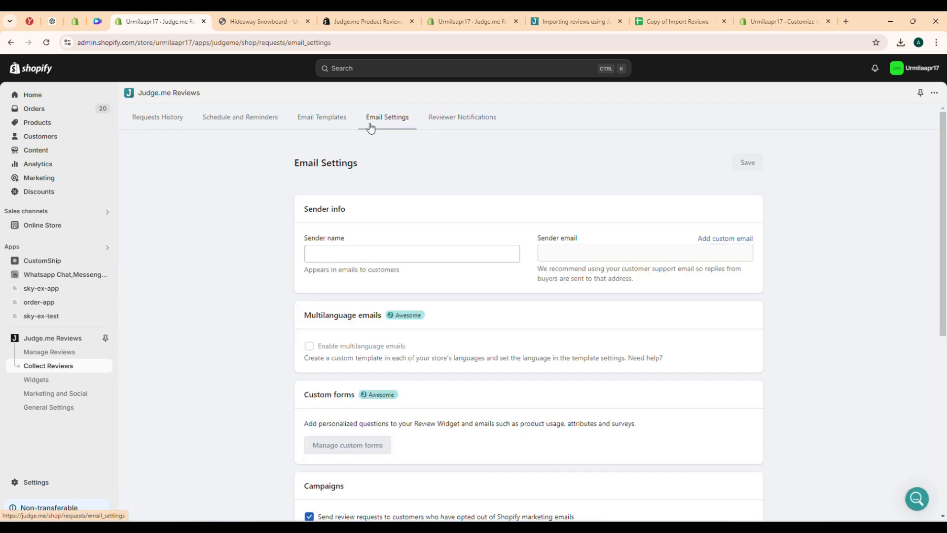
scroll(527, 231, down, 1)
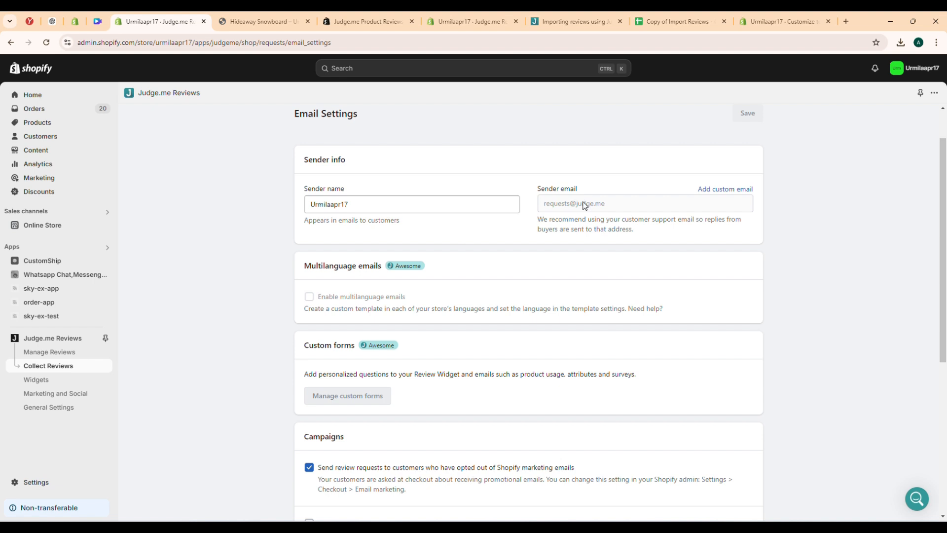
scroll(350, 277, down, 1)
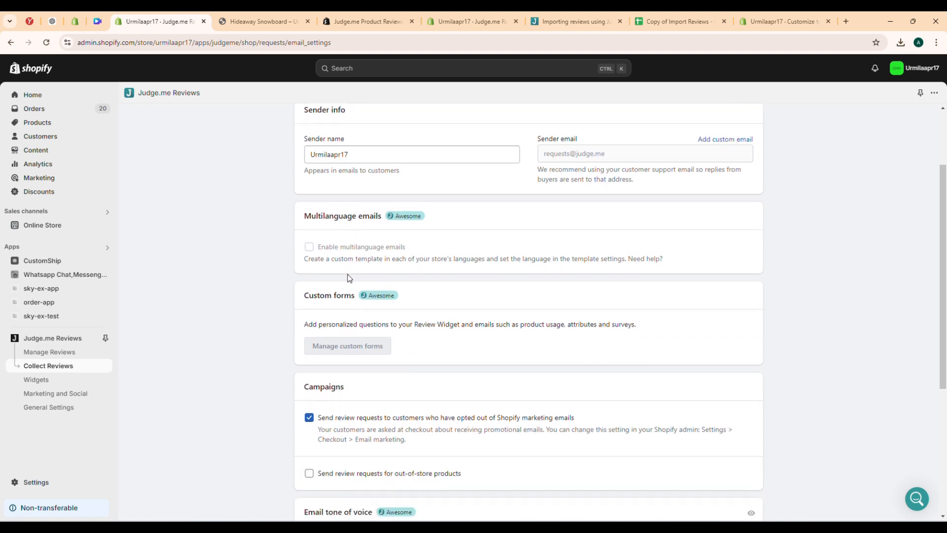
scroll(350, 278, down, 3)
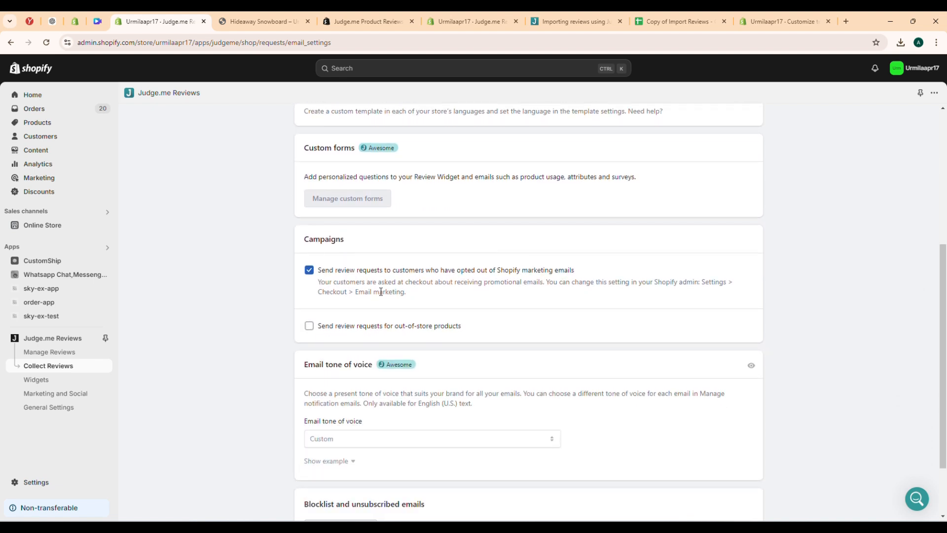
scroll(313, 350, up, 5)
click(464, 124)
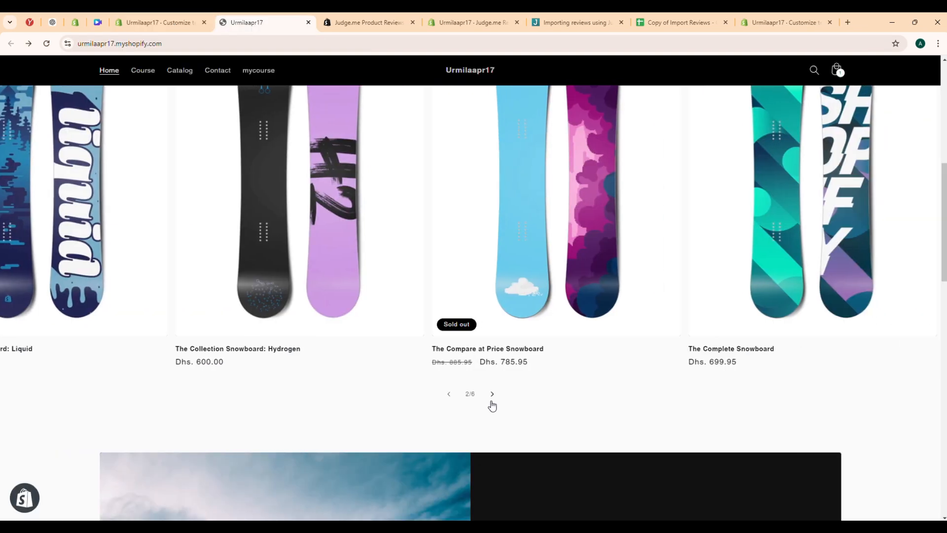
- Browse the storefront's product slider to the Hideaway Snowboard, open its product page and follow its star rating to the reviews
click(492, 398)
click(491, 398)
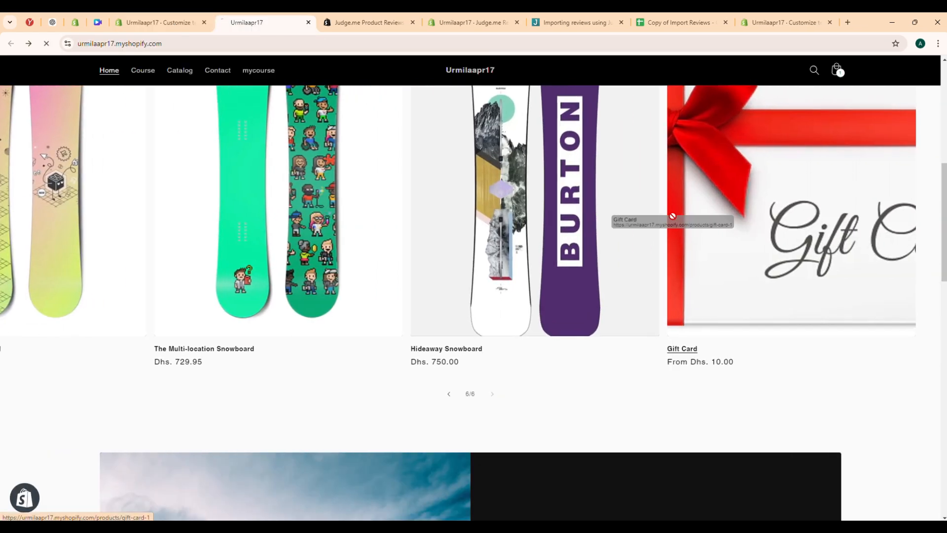
click(512, 239)
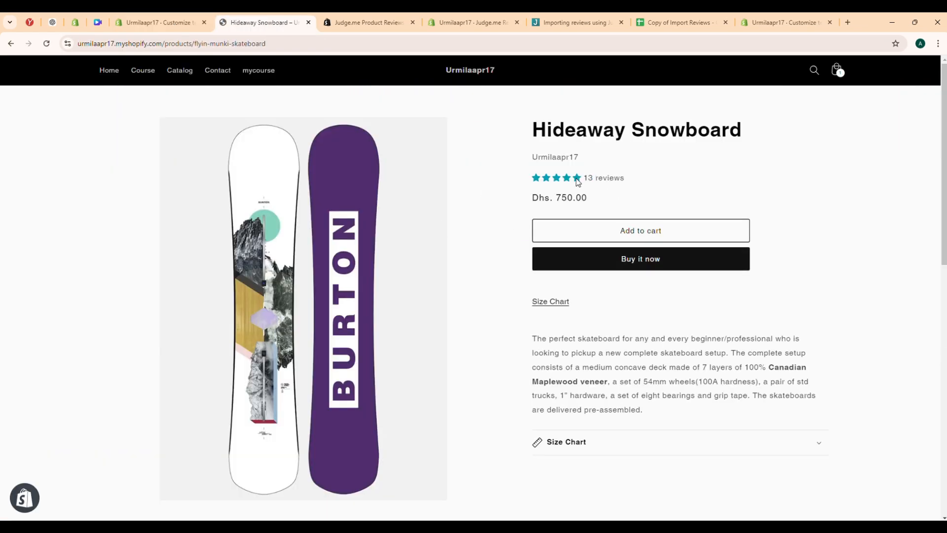
click(578, 179)
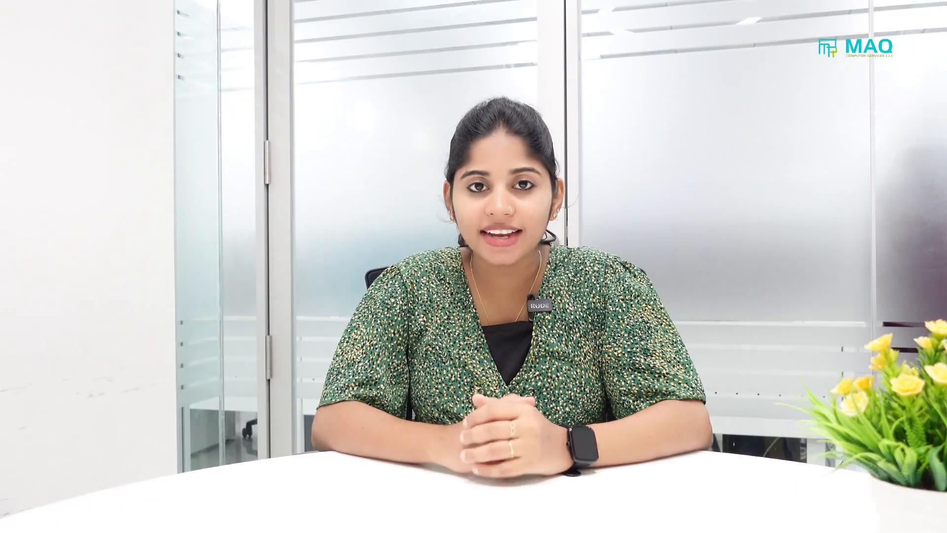